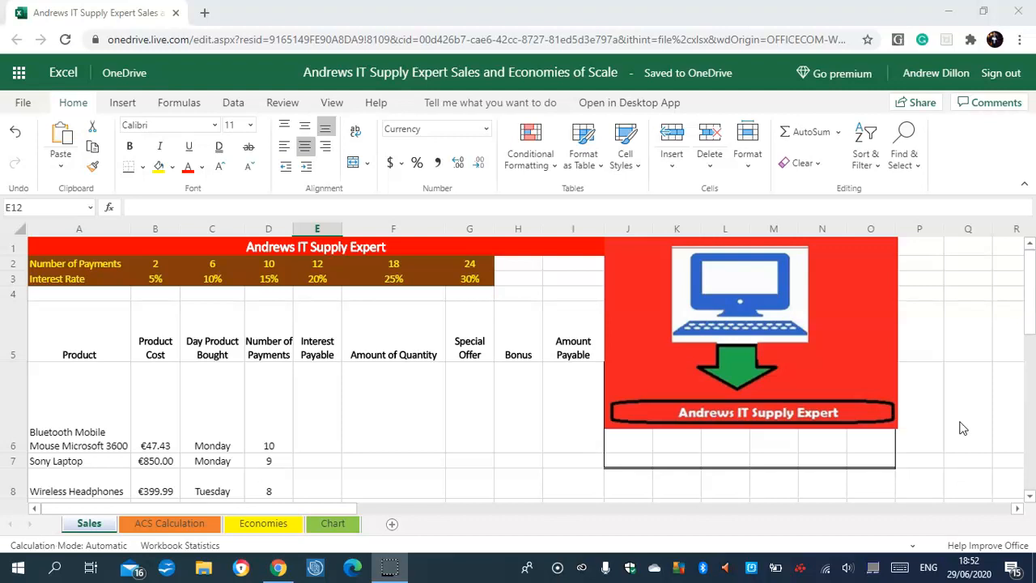
Start an HLOOKUP formula in the first product's Interest Payable cell (E6), entering =HLOOKUP(D6$B2:$.
click(328, 413)
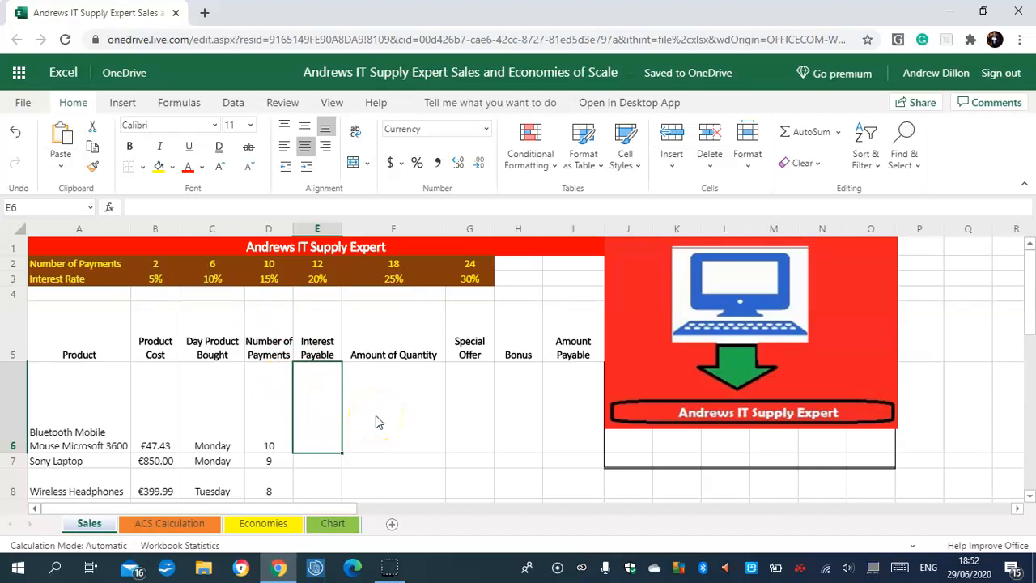
key(Caps_Lock)
text(=H)
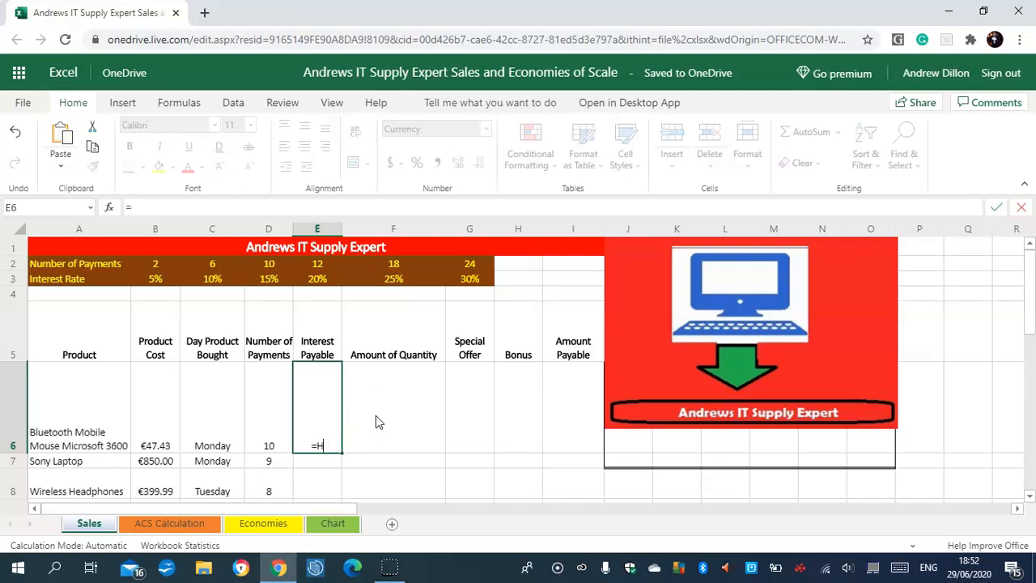
text(LOOKUP)
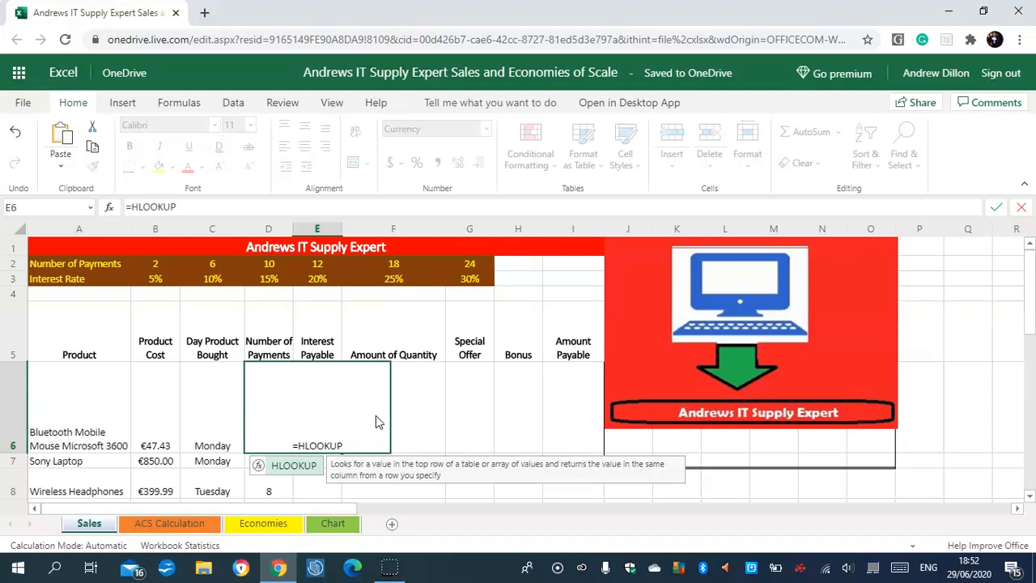
text((D6$)
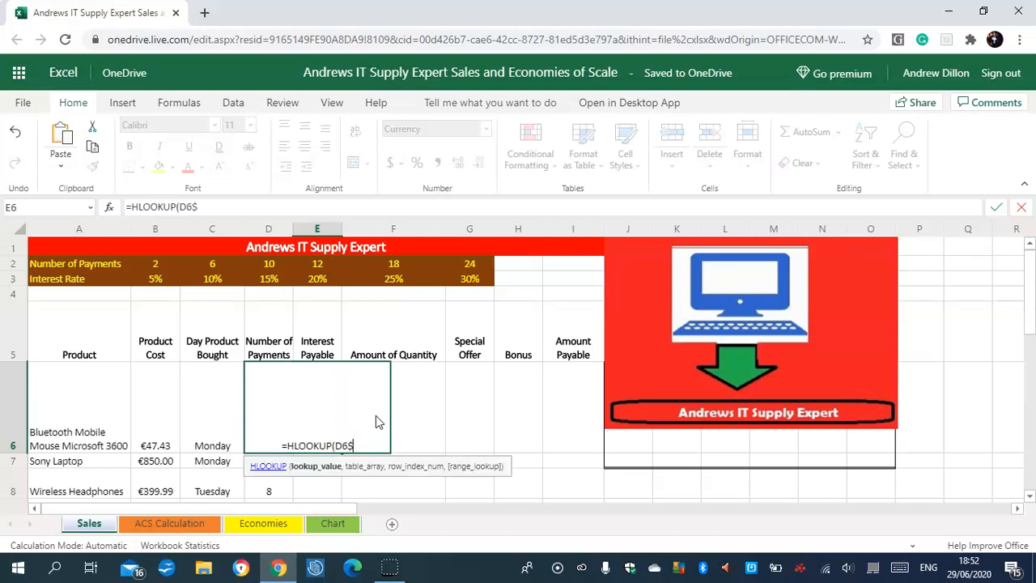
text(B)
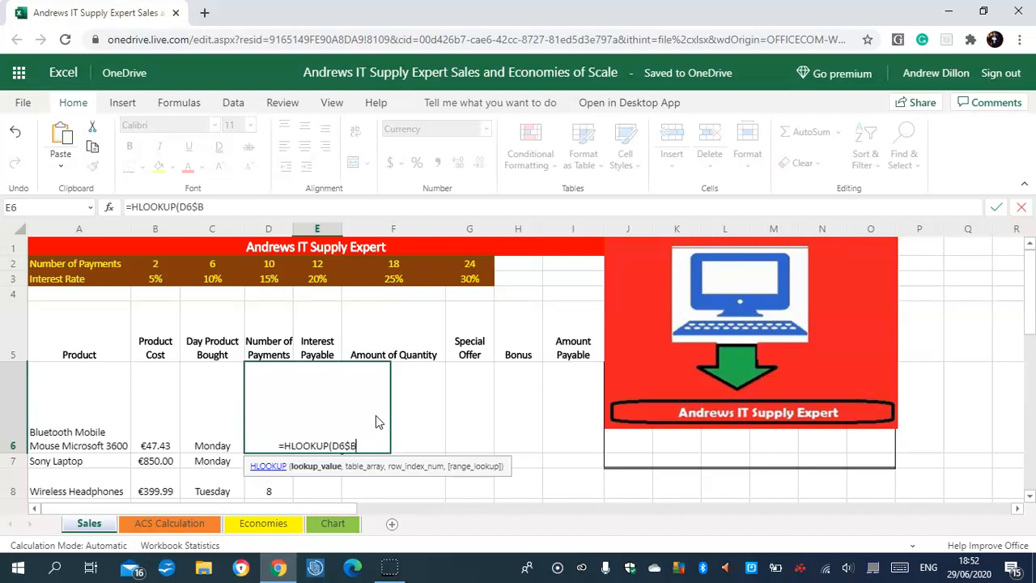
text(2)
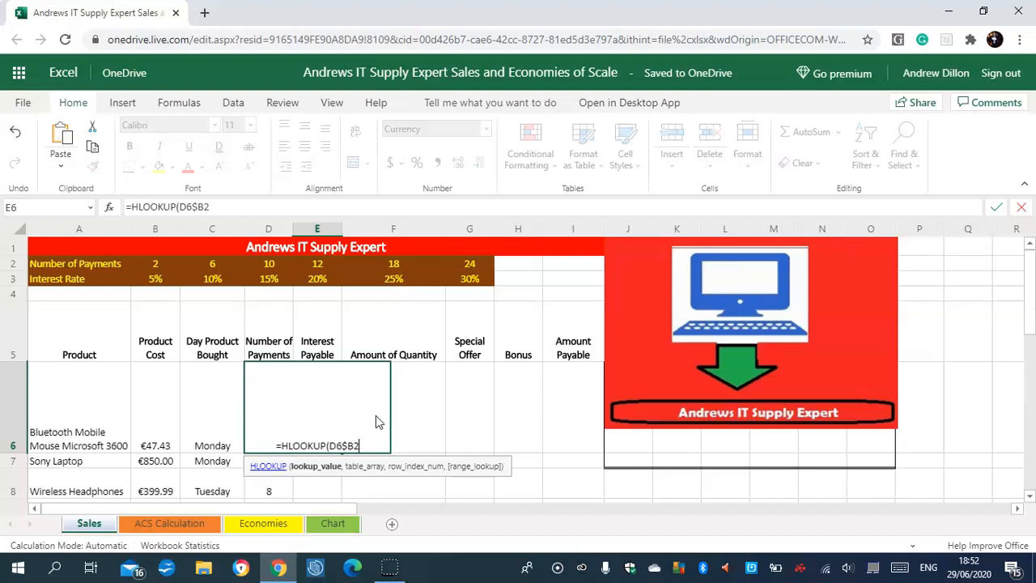
text(:)
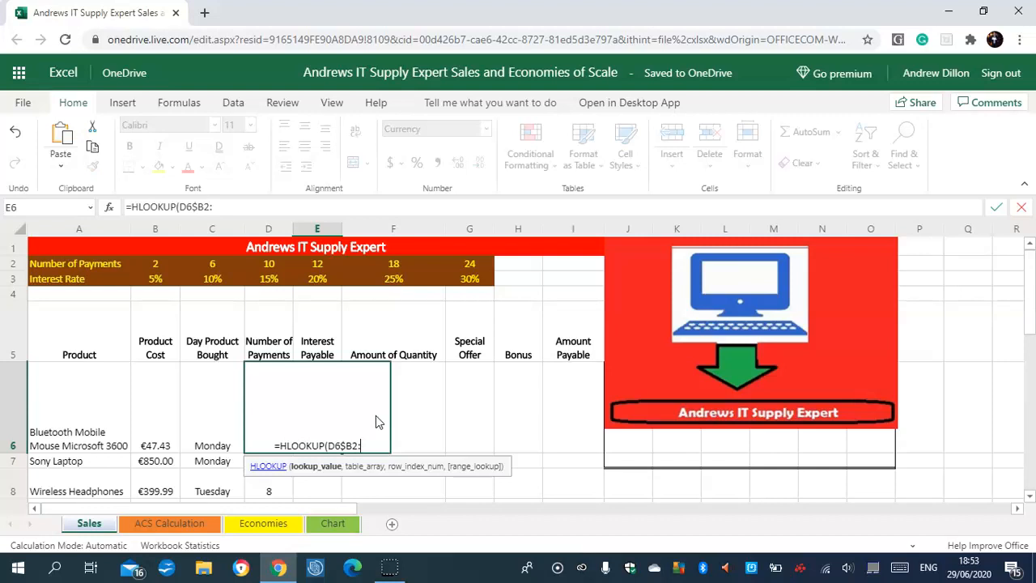
text($)
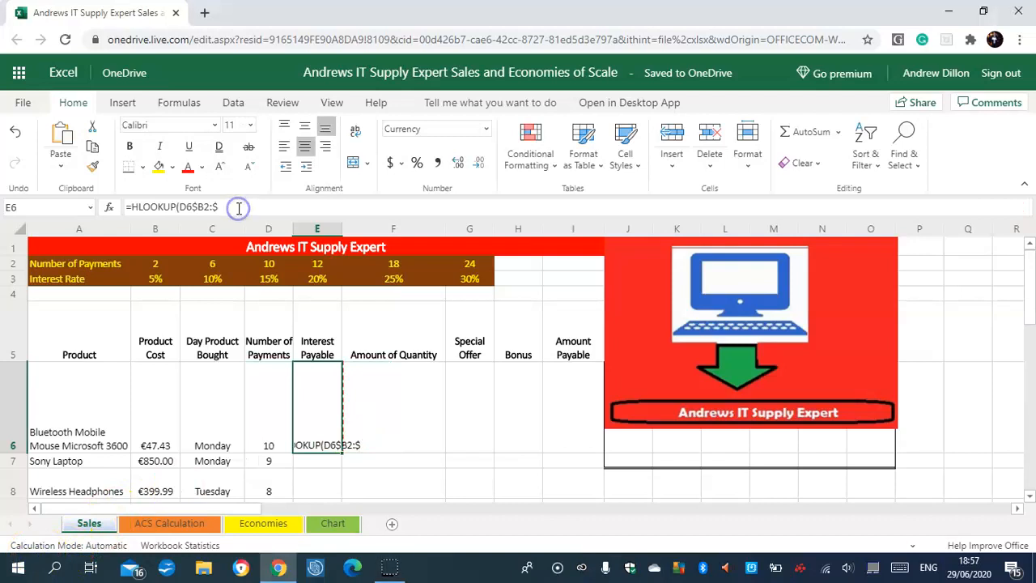
Complete the Interest Payable formula in E6 as =HLOOKUP(D6,$B2:$G3,2)*B6.
click(240, 207)
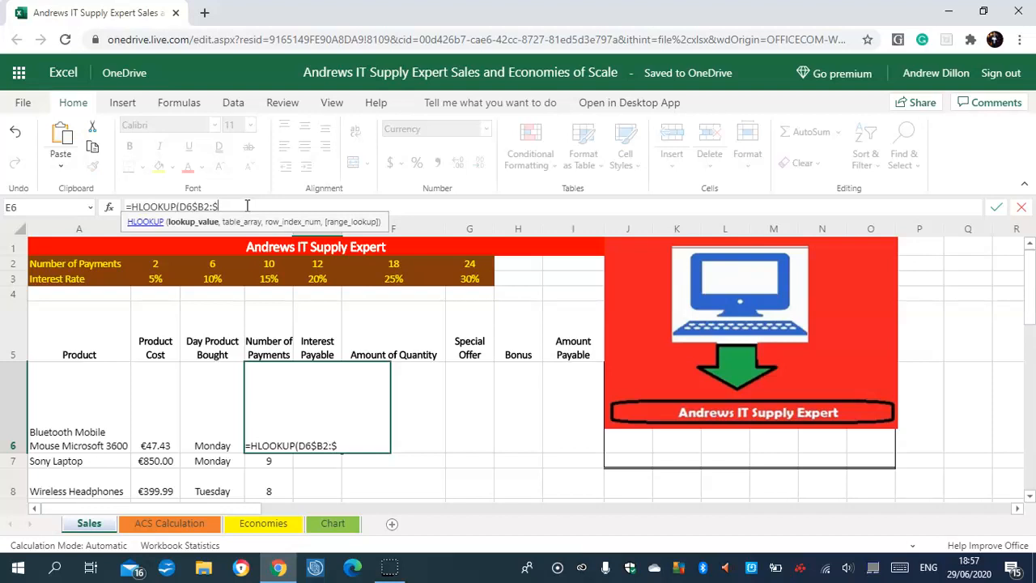
key(Caps_Lock)
text(G3,2)
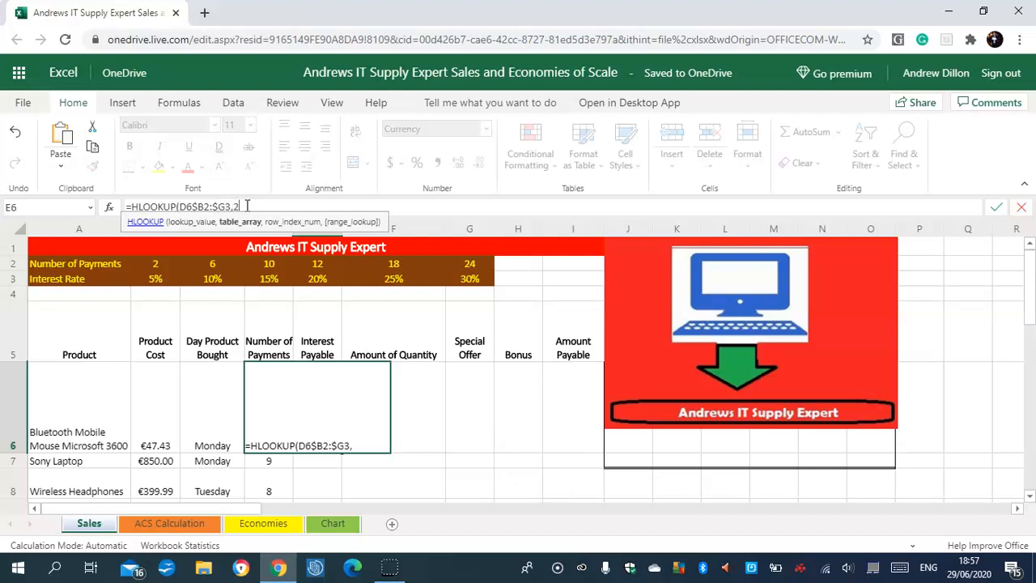
text())
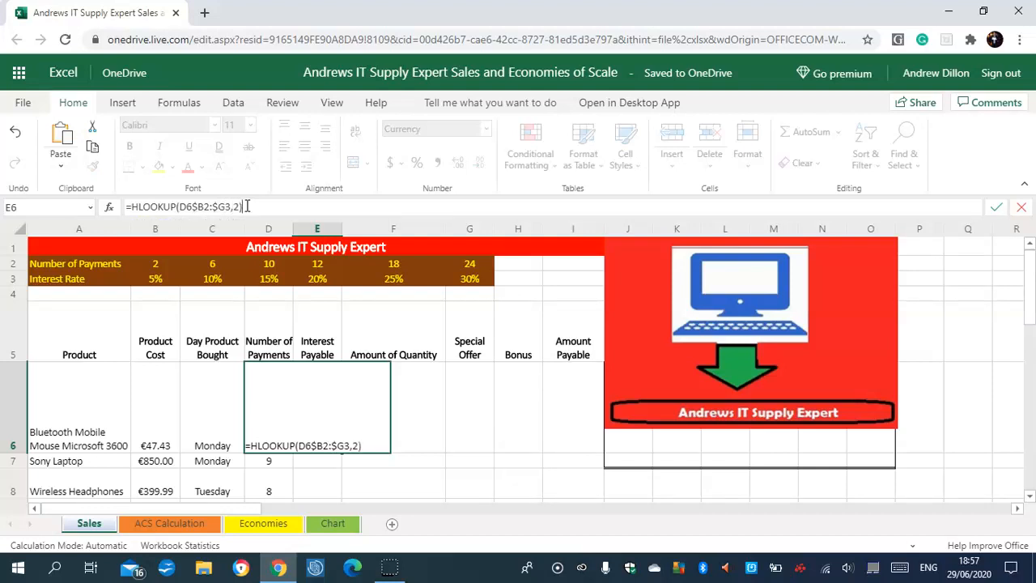
text(*B6)
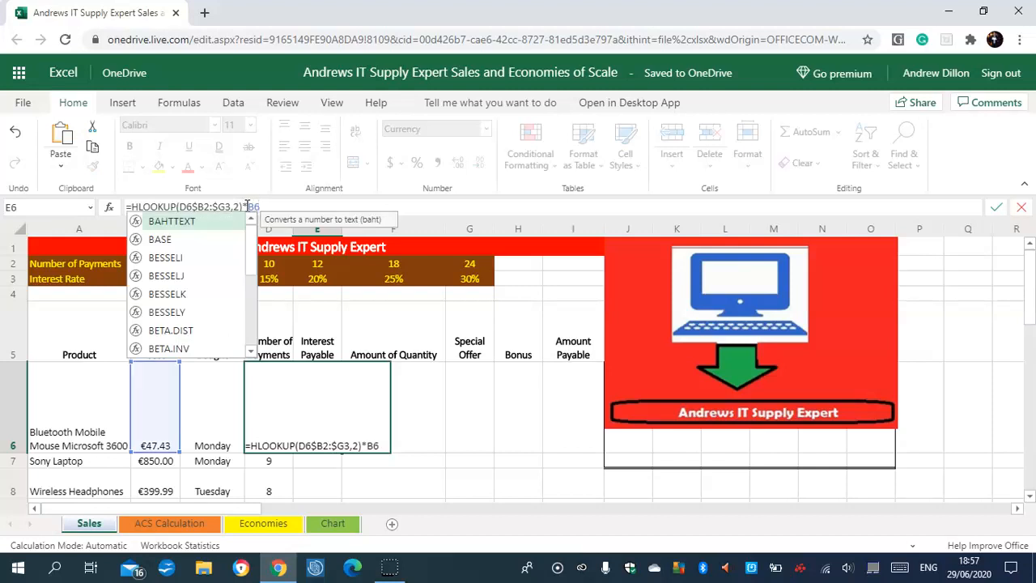
key(Return)
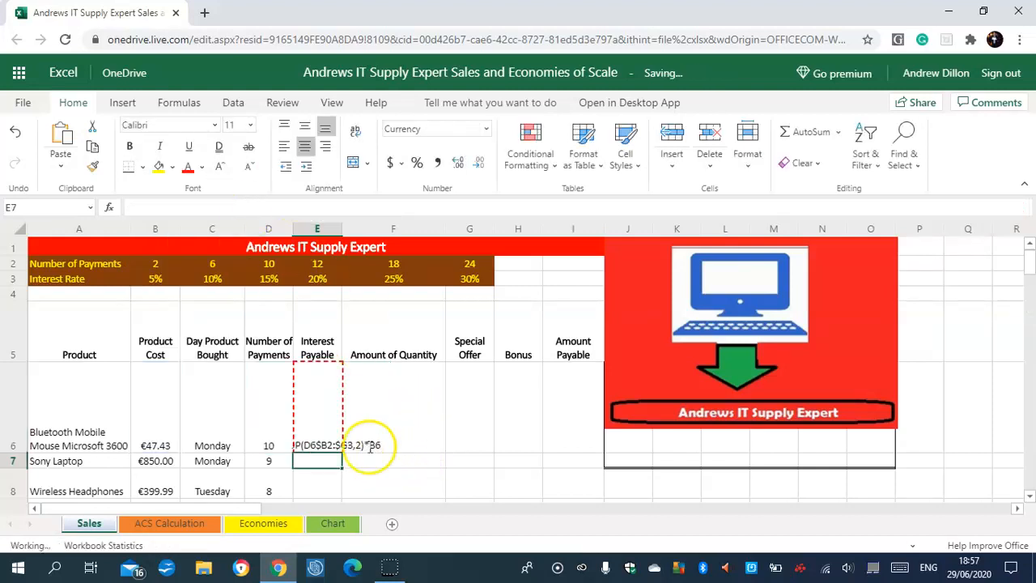
click(328, 433)
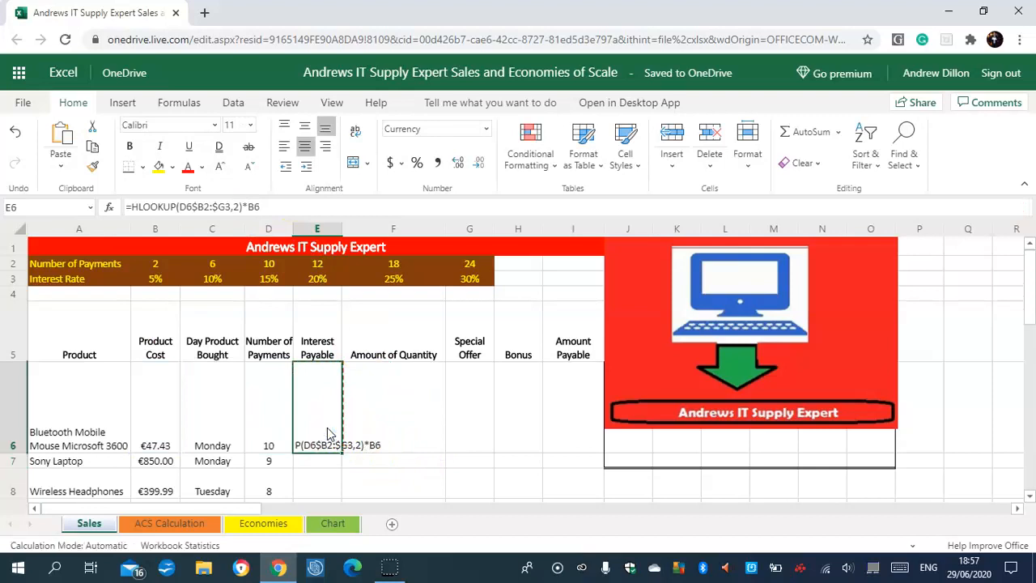
key(Return)
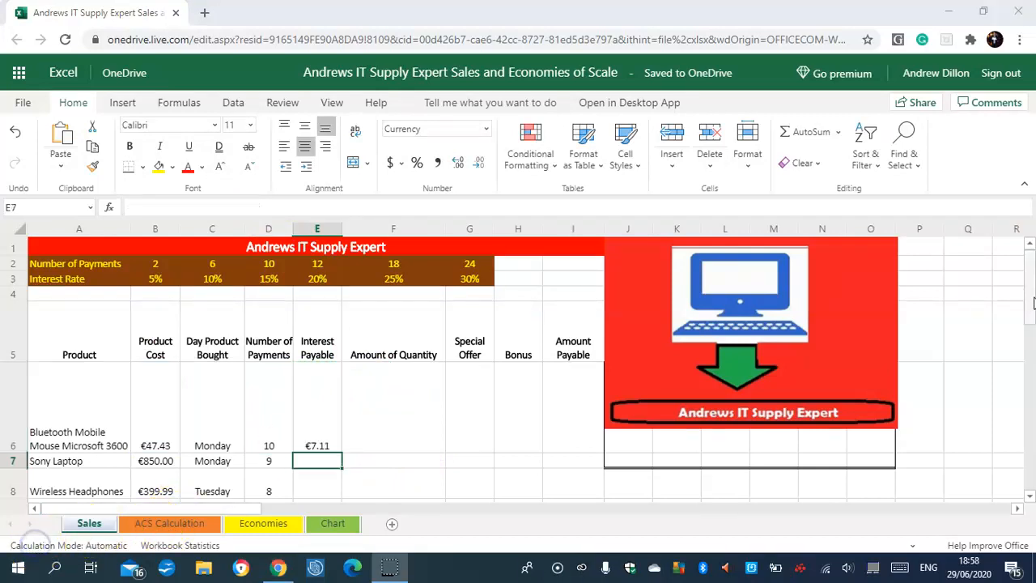
Fill the Interest Payable formula from E6 down to E16 and widen column E to fit the amounts.
scroll(340, 365, down, 2)
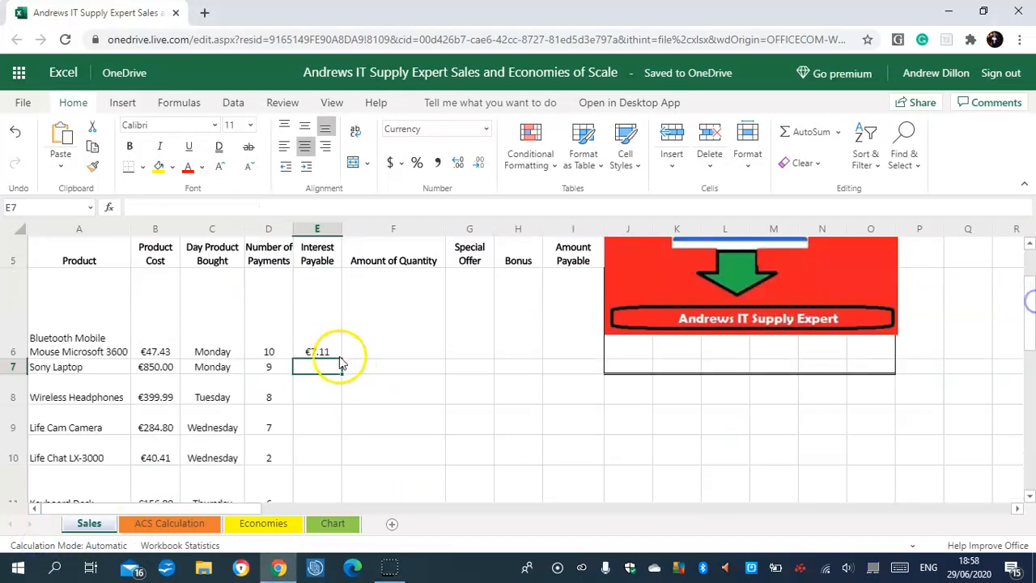
click(316, 351)
drag(342, 359, 298, 341)
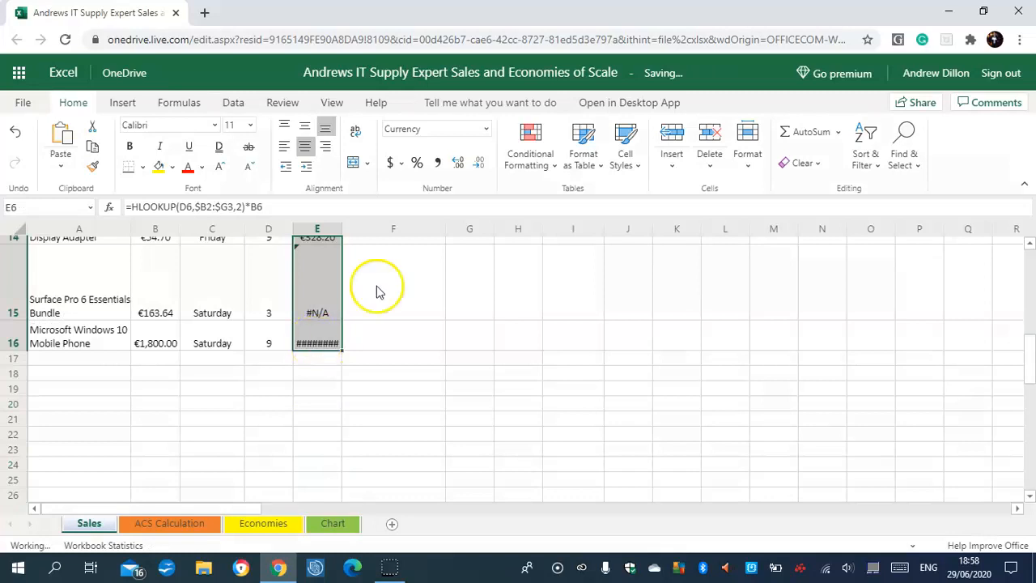
drag(342, 227, 359, 227)
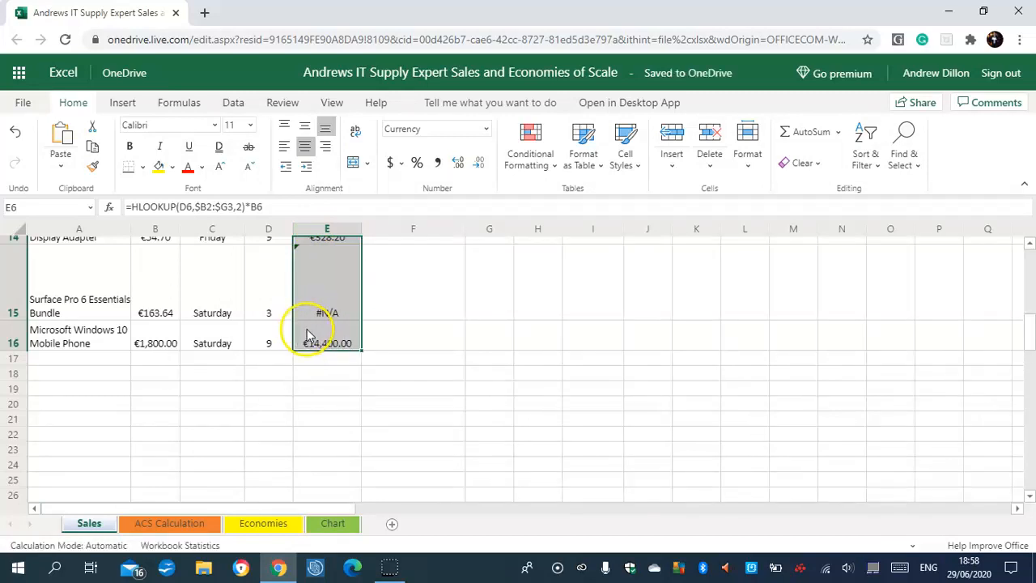
Open the Surface Pro 6 Essentials Bundle's Interest Payable formula in E15 for editing.
click(327, 305)
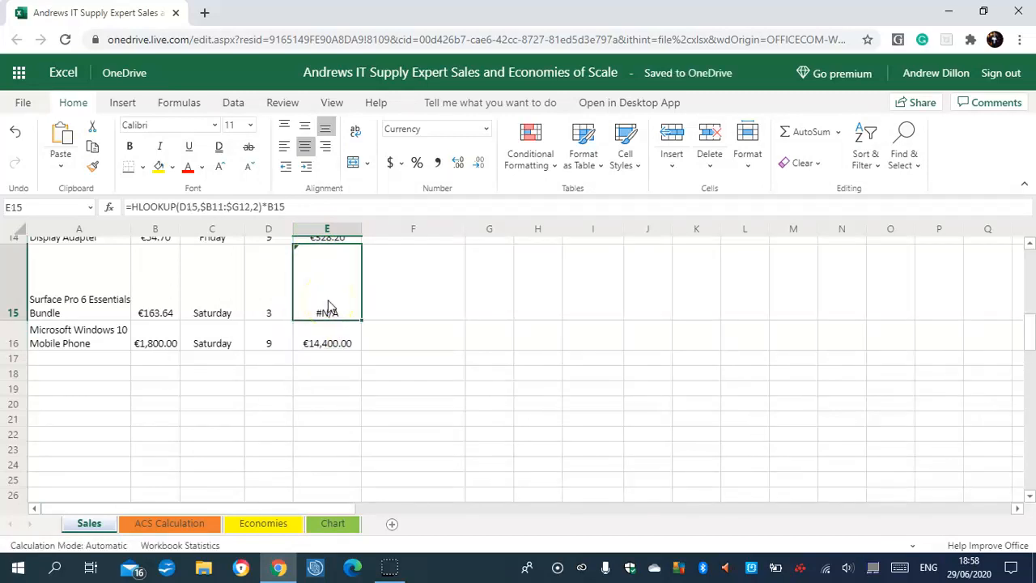
click(287, 207)
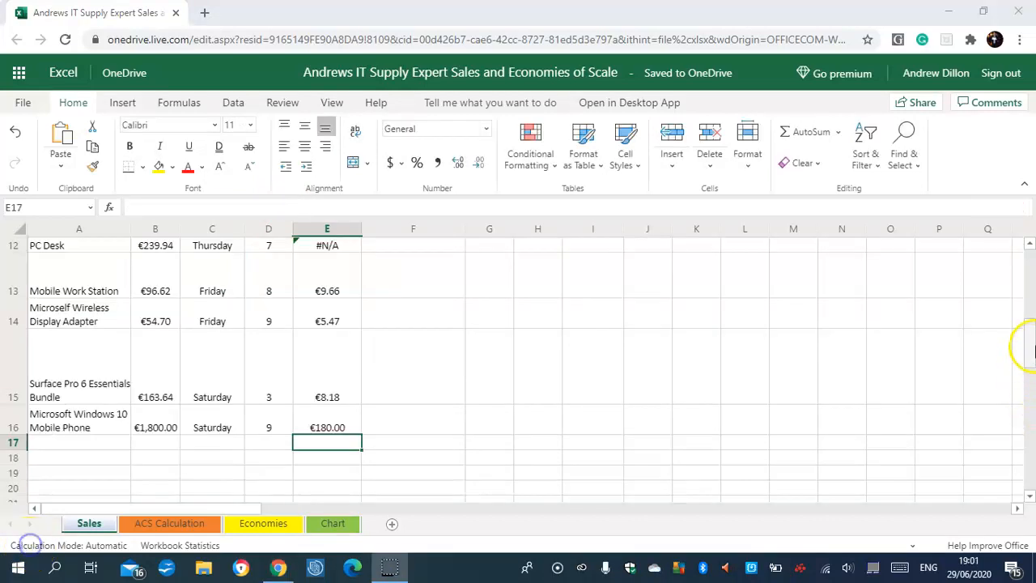
Change the lookup range in the PC Desk's Interest Payable formula (E12) to $B2:$G3 and check the formula in E11.
scroll(821, 319, up, 3)
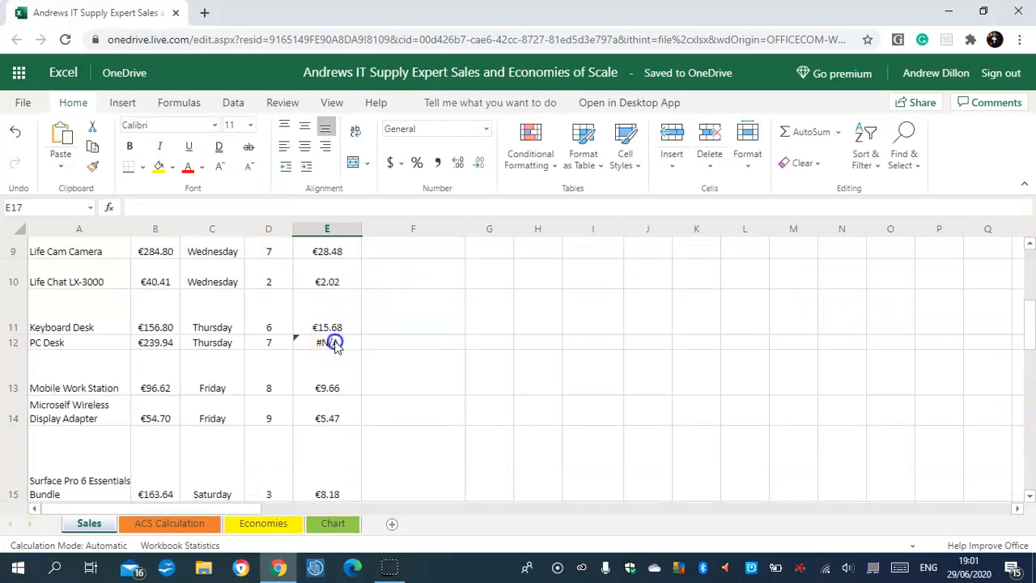
click(334, 344)
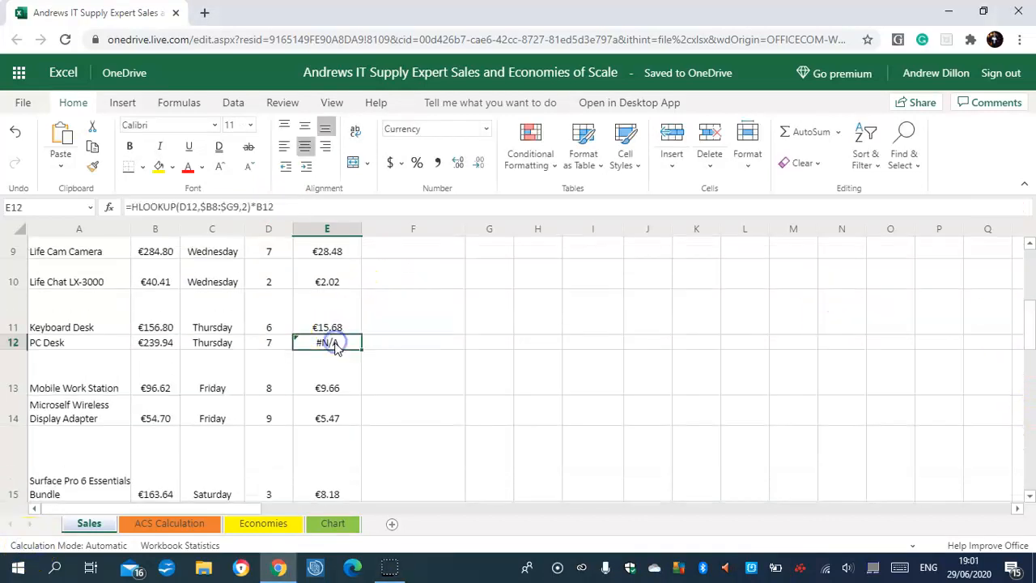
click(238, 206)
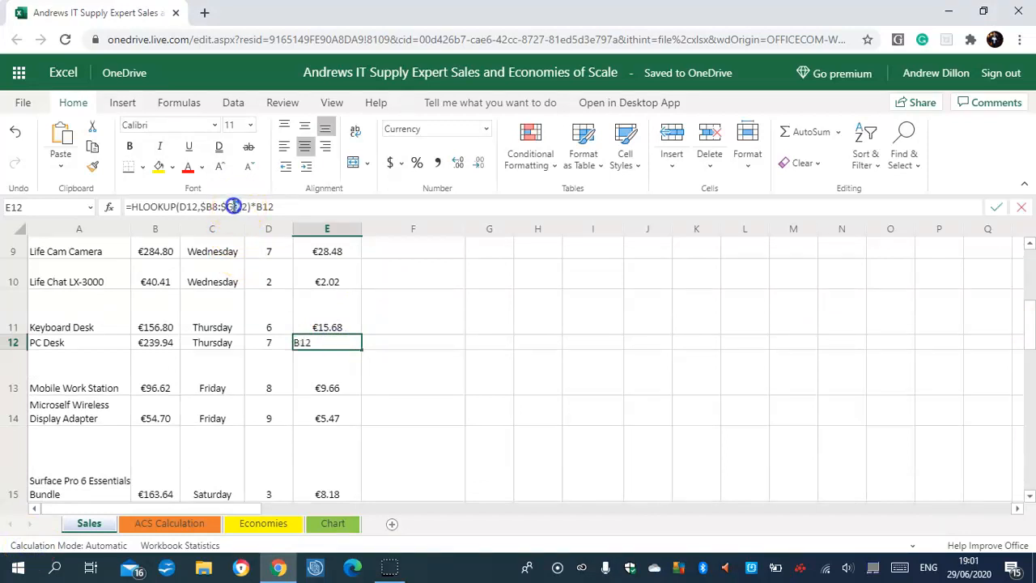
key(BackSpace)
text(3)
click(211, 205)
key(BackSpace)
text(2)
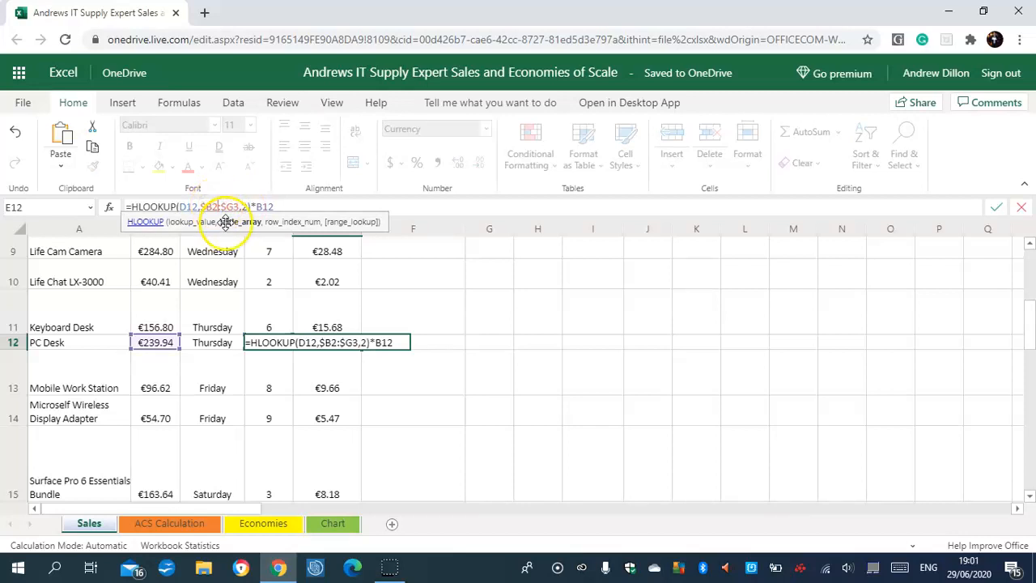
click(290, 211)
key(Return)
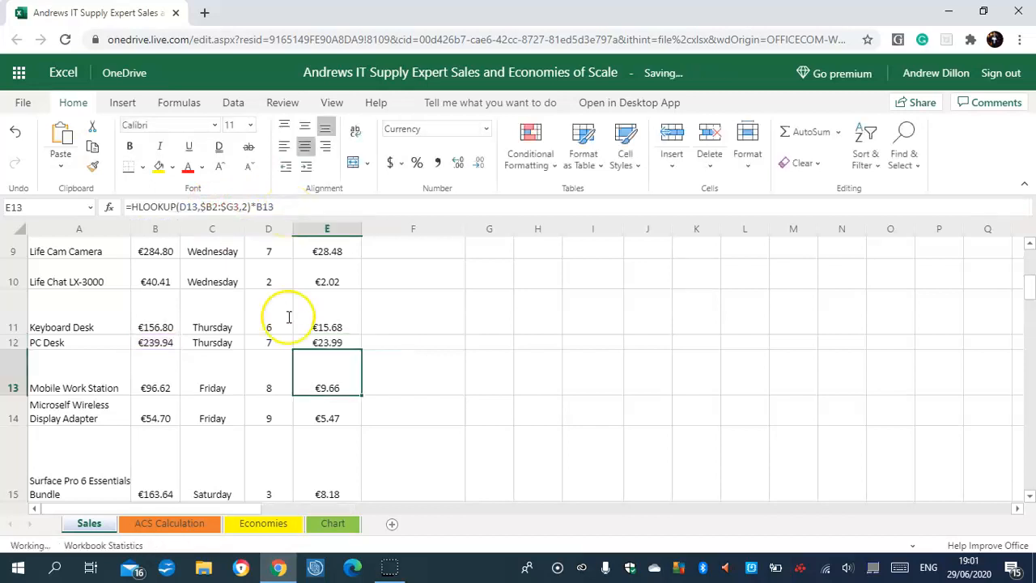
click(340, 324)
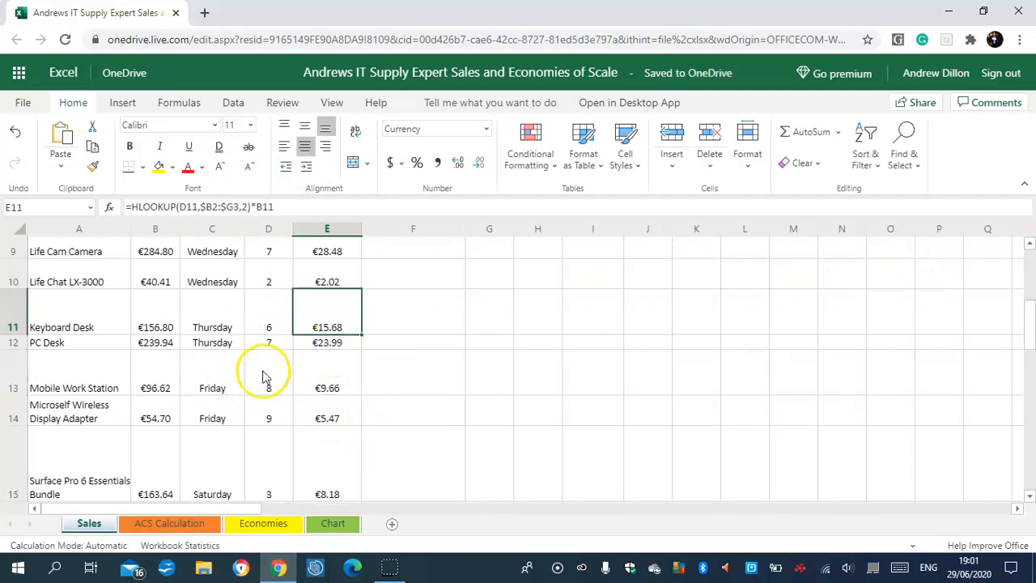
Begin the Bluetooth Mobile Mouse's Amount of Quantity formula in F6 with =IF(AND(B6>50,B6>100).
drag(1028, 298, 1028, 257)
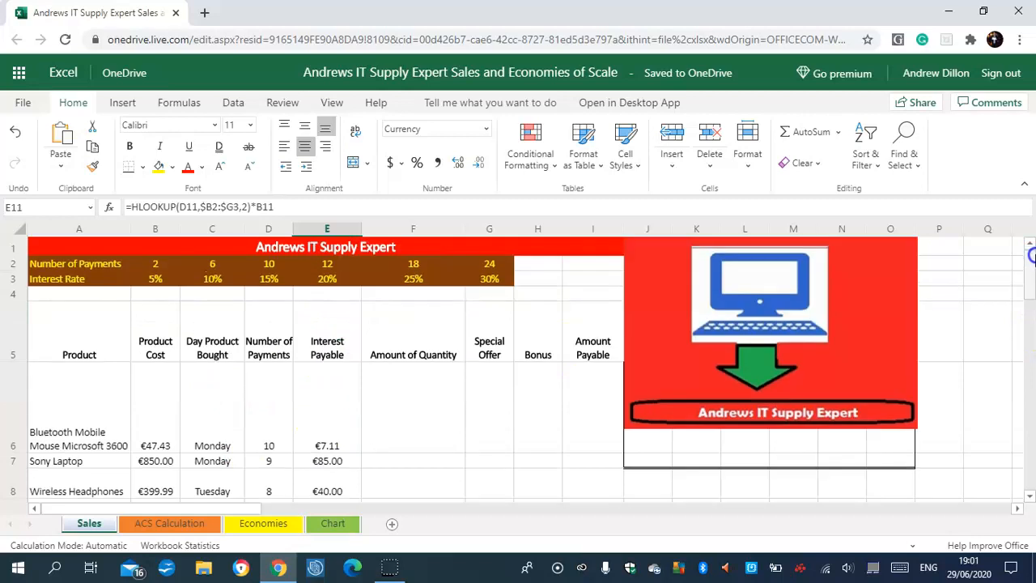
click(429, 404)
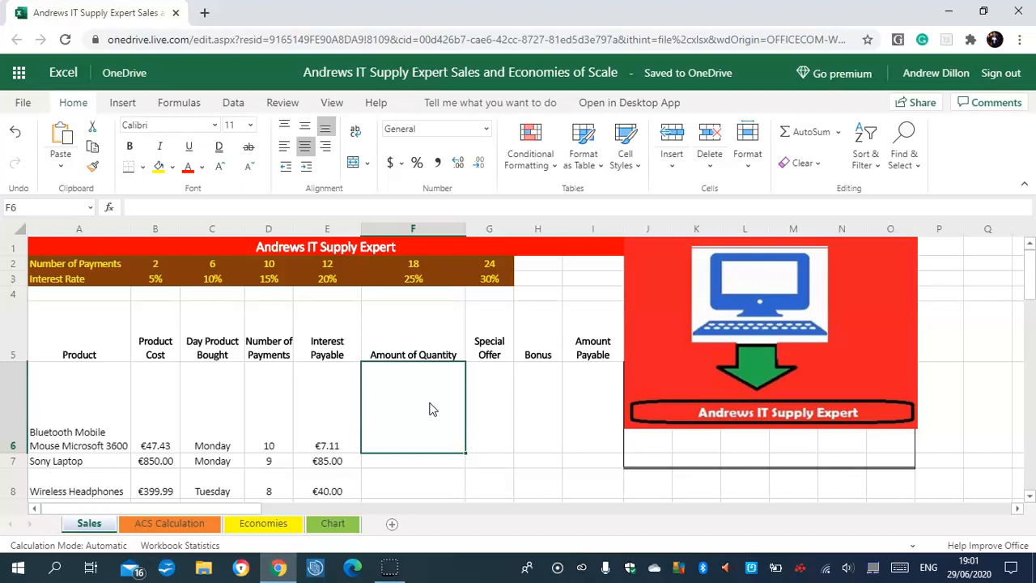
text(=IF)
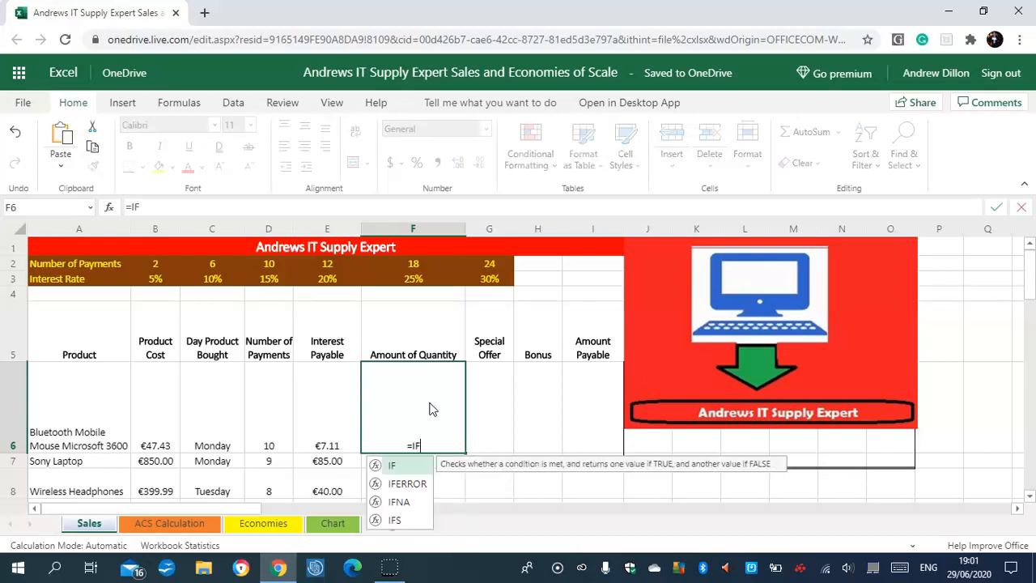
text(()
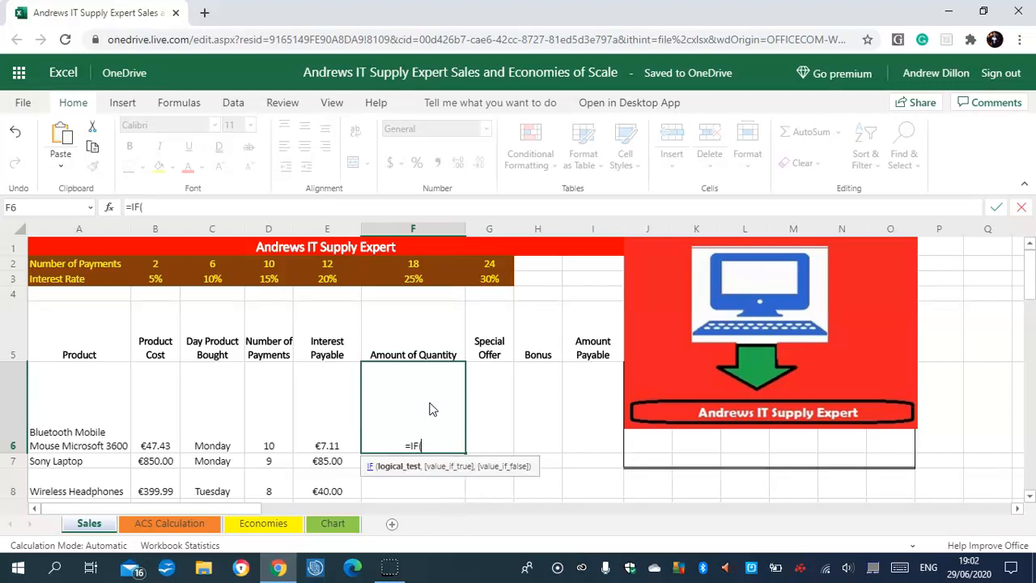
text(AND)
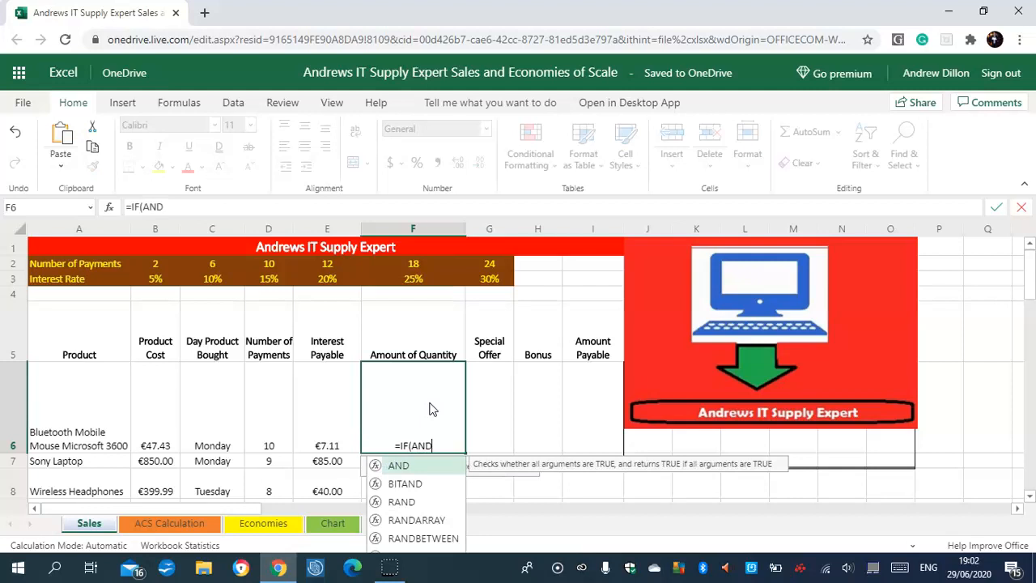
text((B6>5)
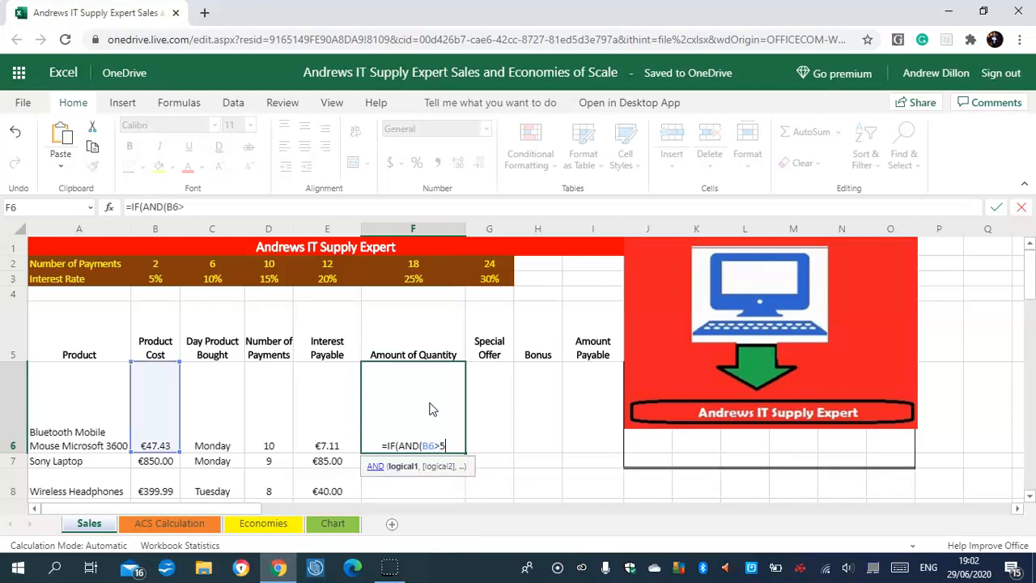
text(0,B)
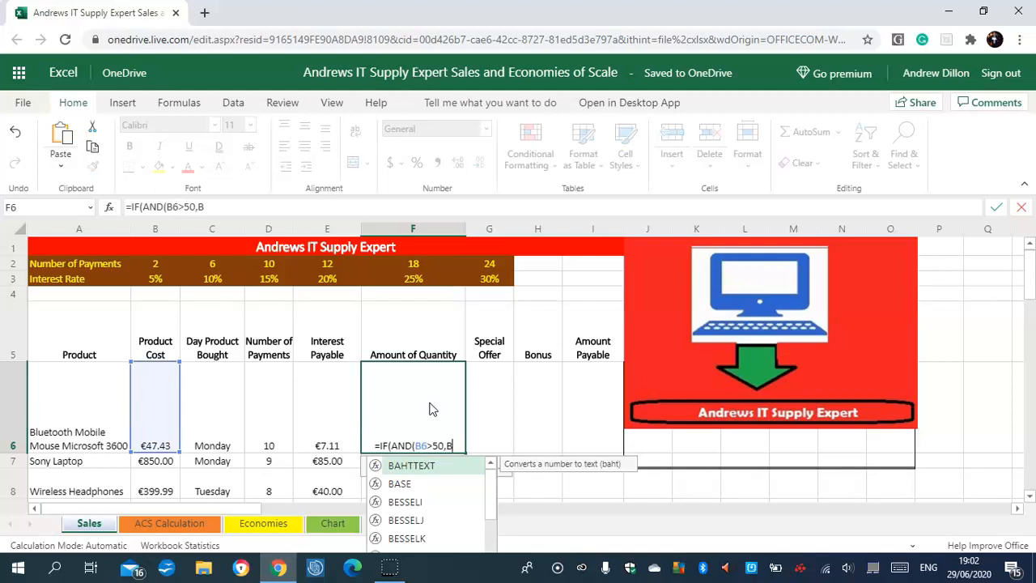
text(6>)
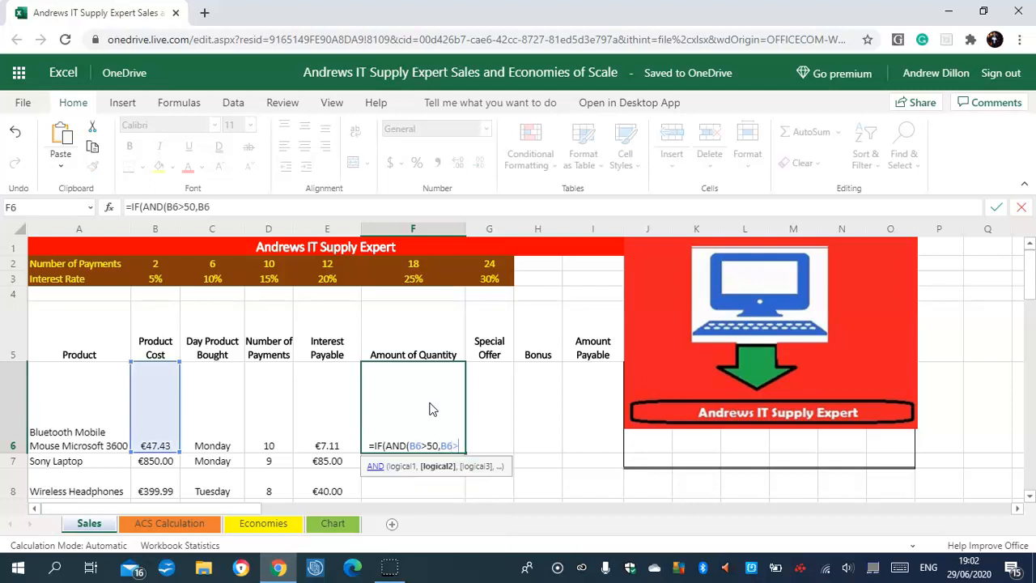
text(100))
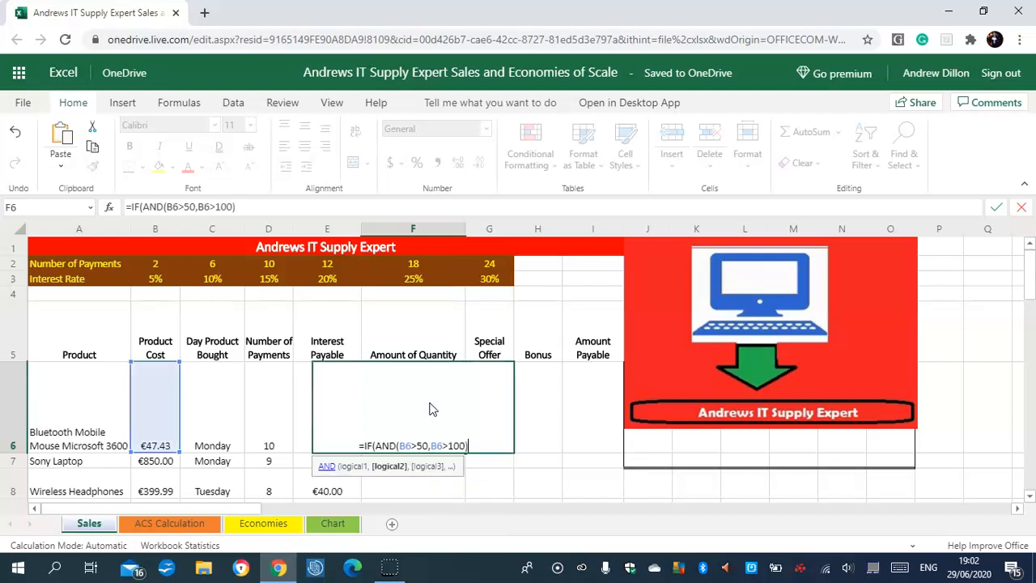
Add "Better Quantity" as the value if true in the F6 formula.
text(,")
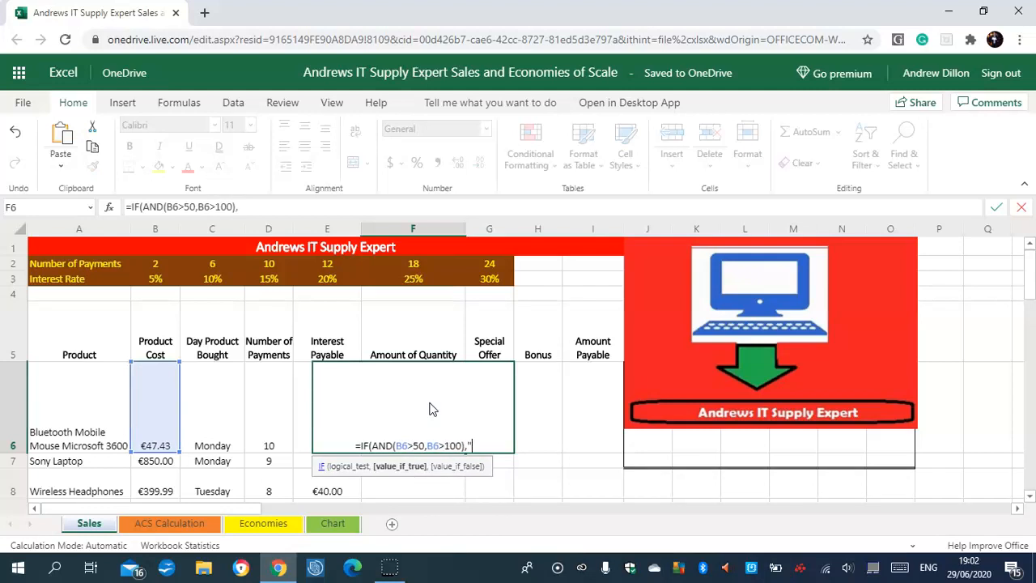
text(Be)
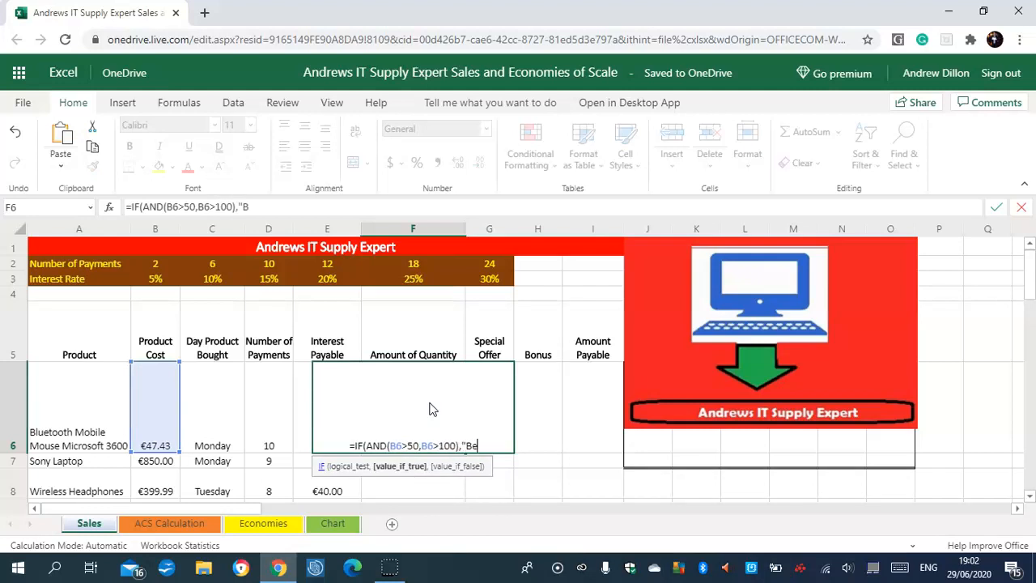
text(tter Quan)
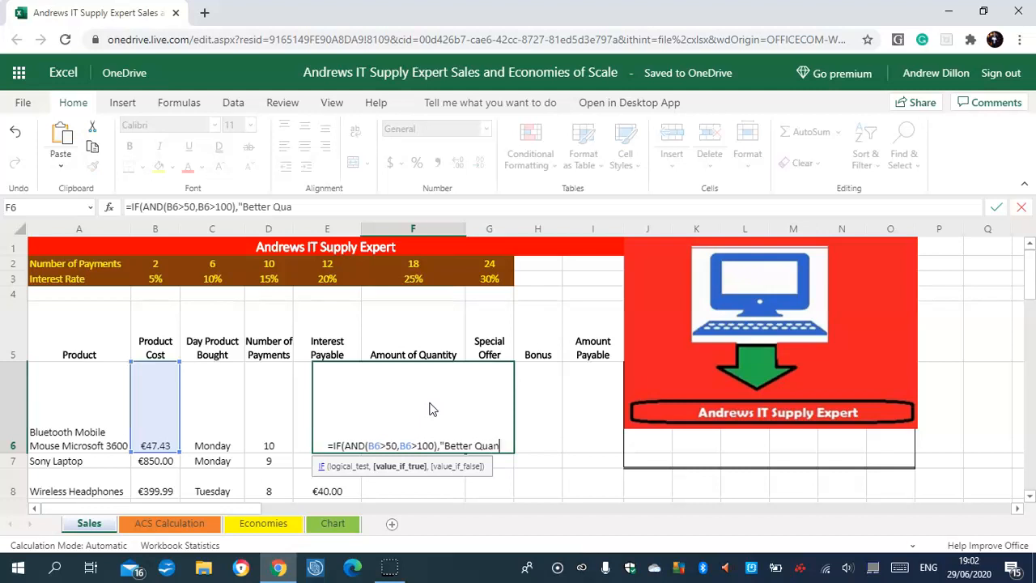
text(tity)
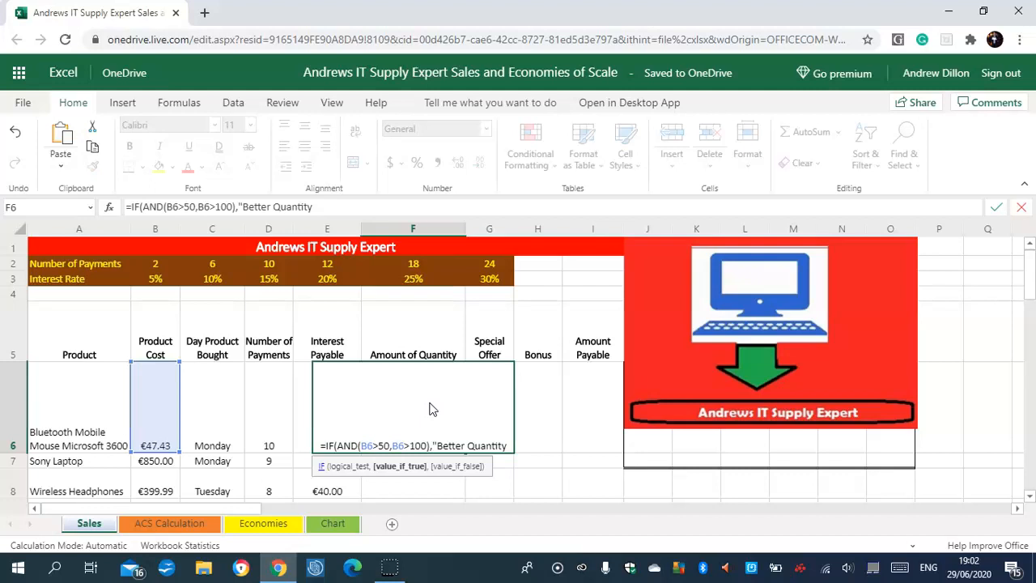
key(Caps_Lock)
text(",)
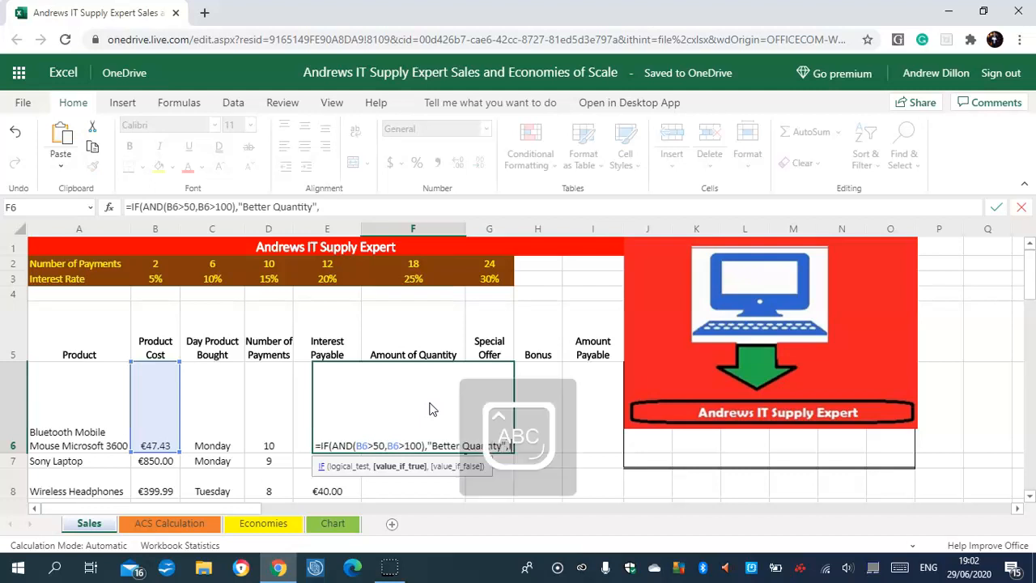
Nest a second test, IF(AND(B6<50,B6<100), as the value if false in the F6 formula.
text(IF)
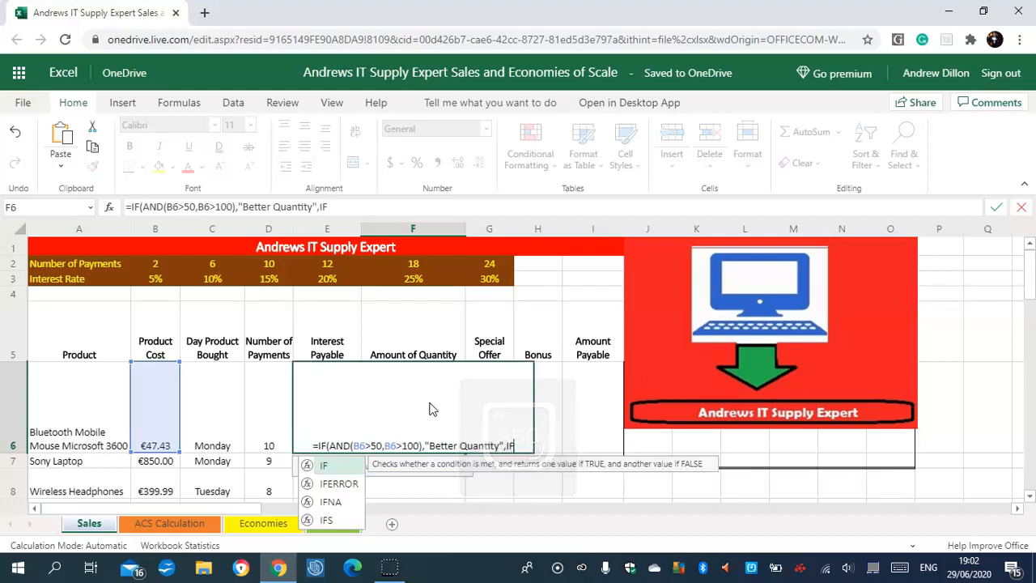
text((A)
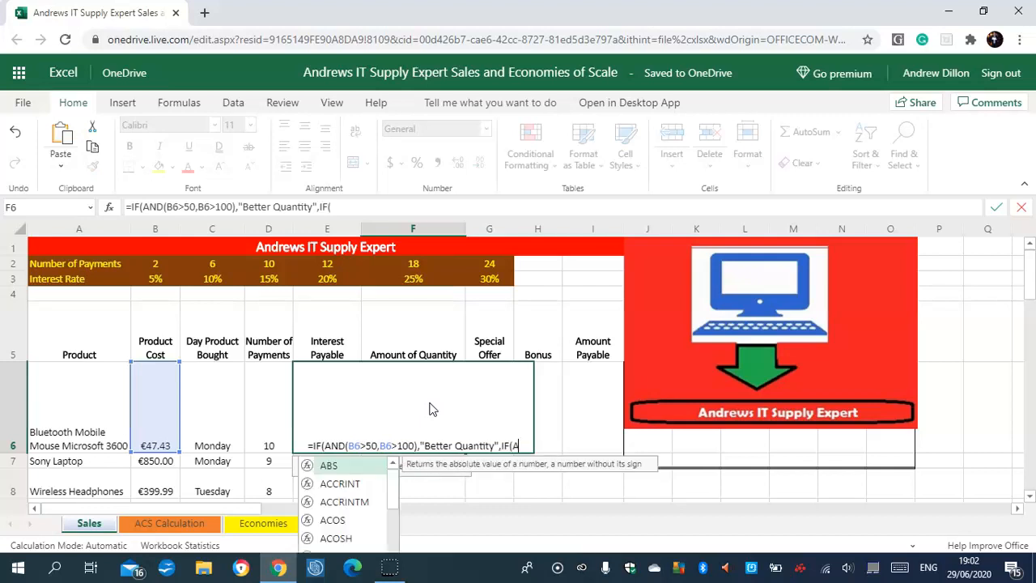
text(ND(B6)
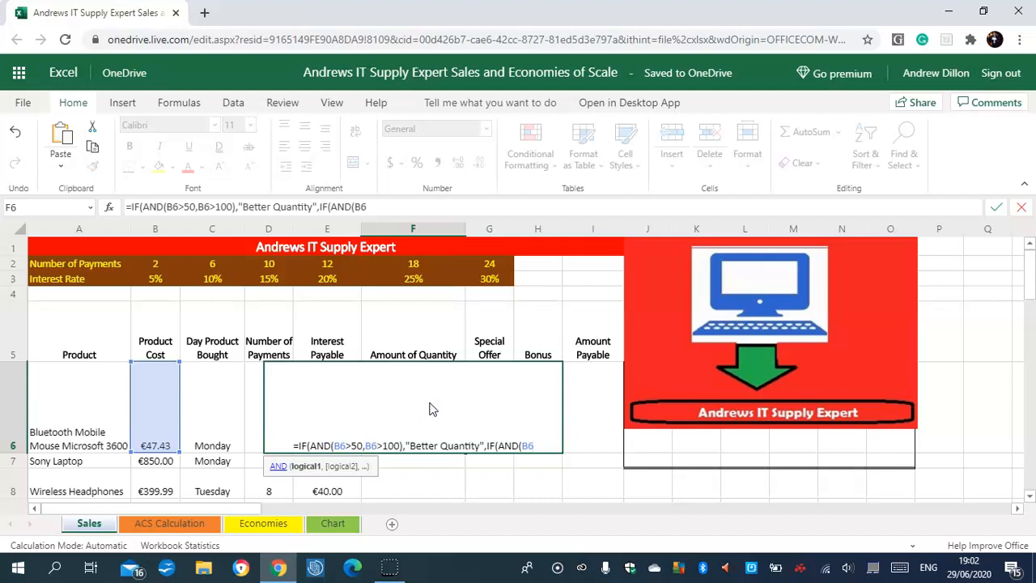
text(<50,B6<)
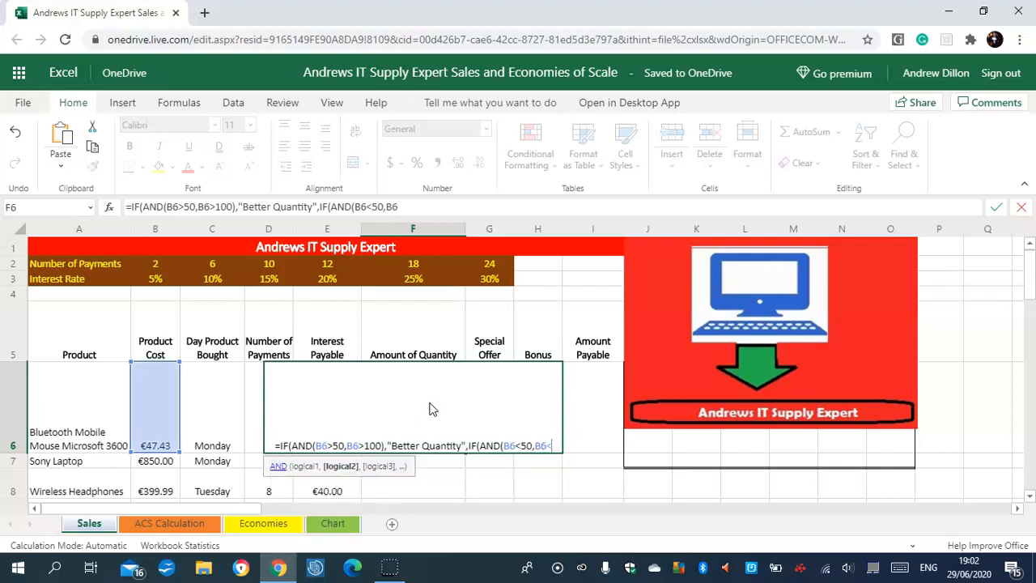
text(100)
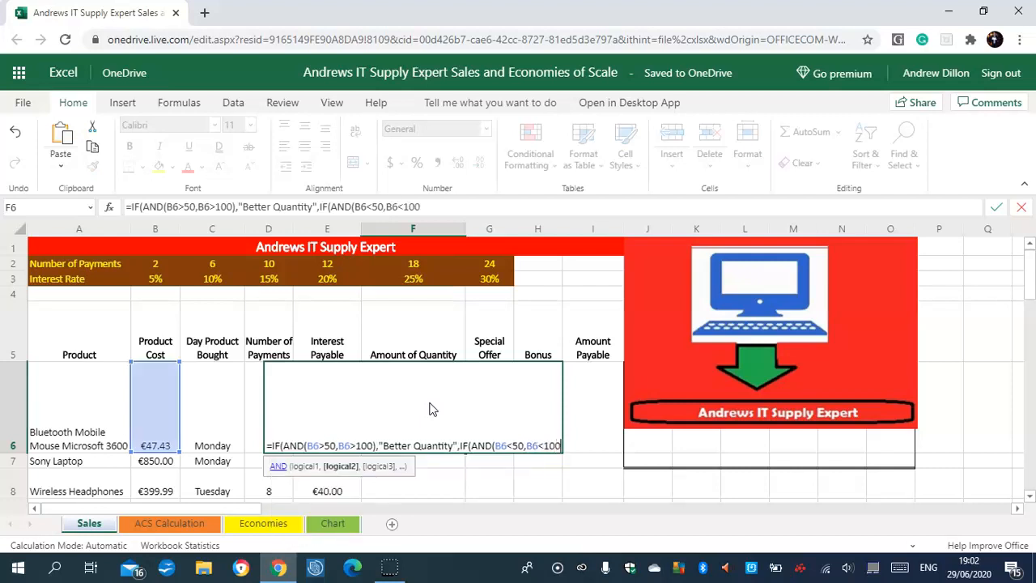
text(),)
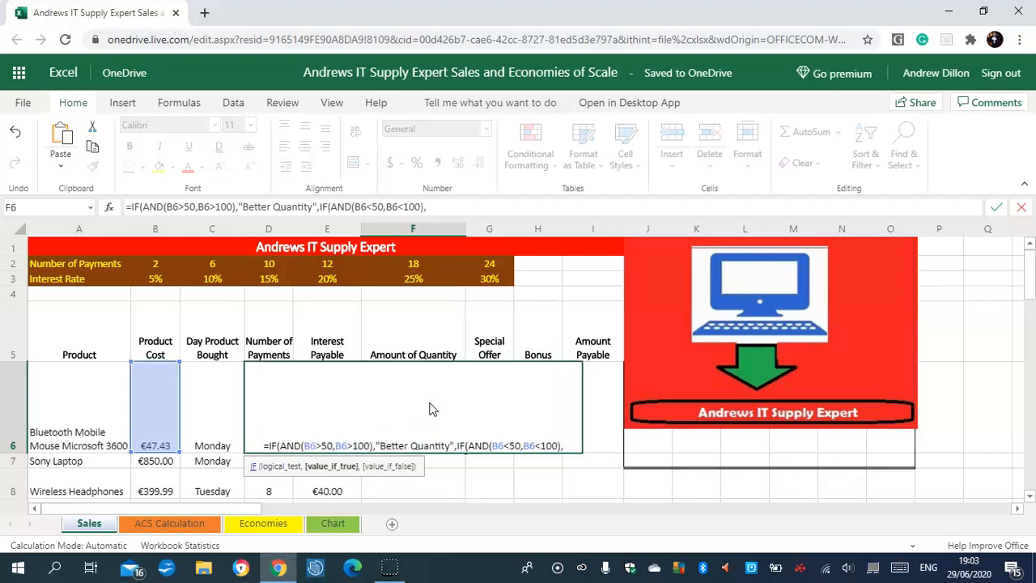
Add "Poor Quantity" as the nested IF's value if true in F6.
text("Poor Q)
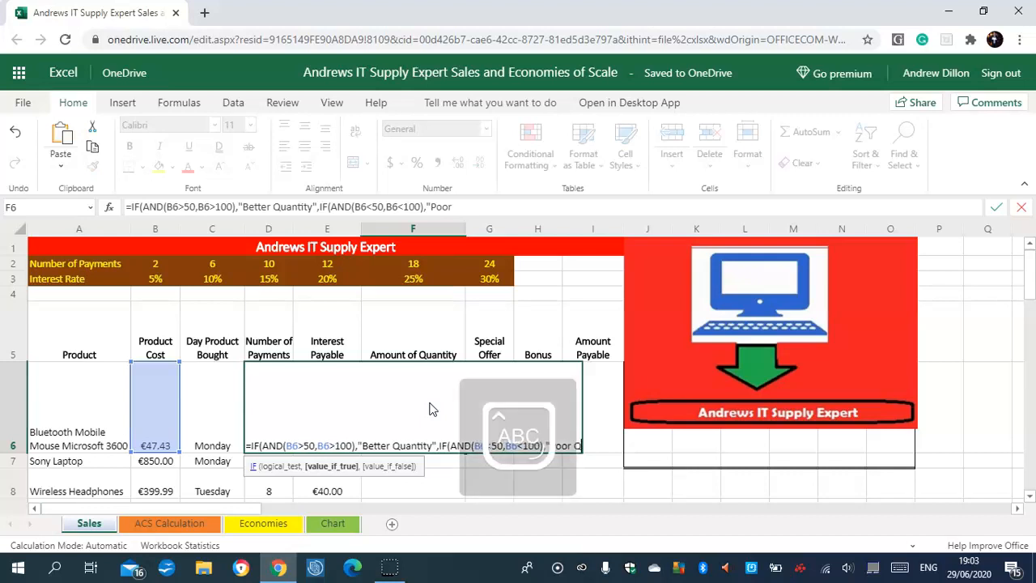
text(uan)
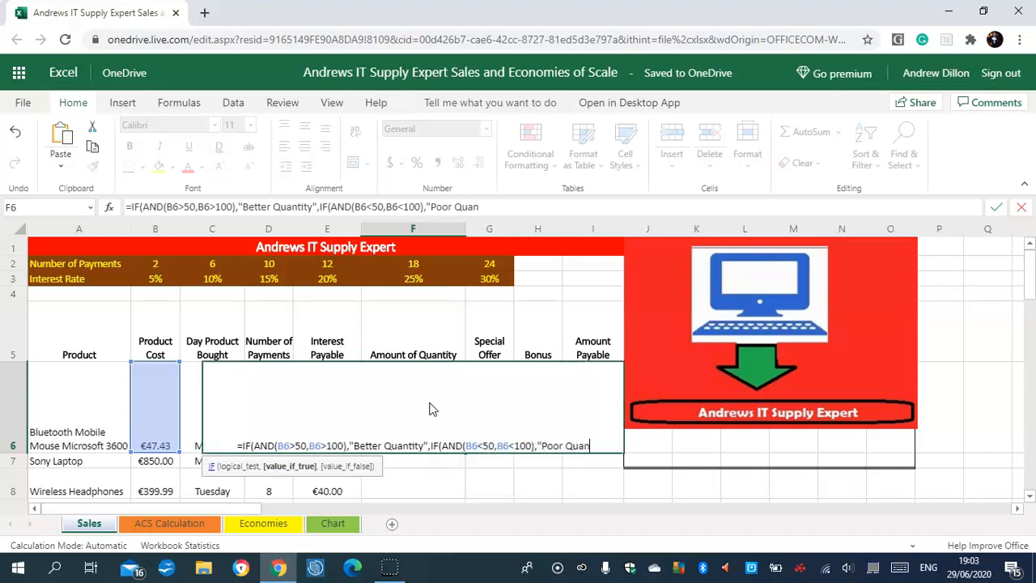
text(tity)
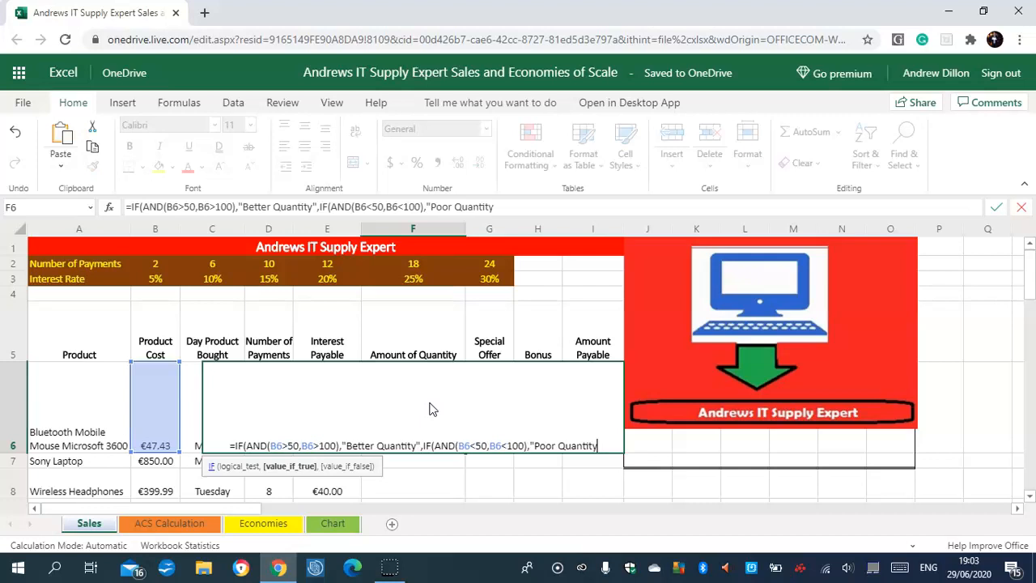
text(")
Add "Not Bad Quantity" as the nested IF's value if false, close both IF functions and enter the F6 formula.
text(,")
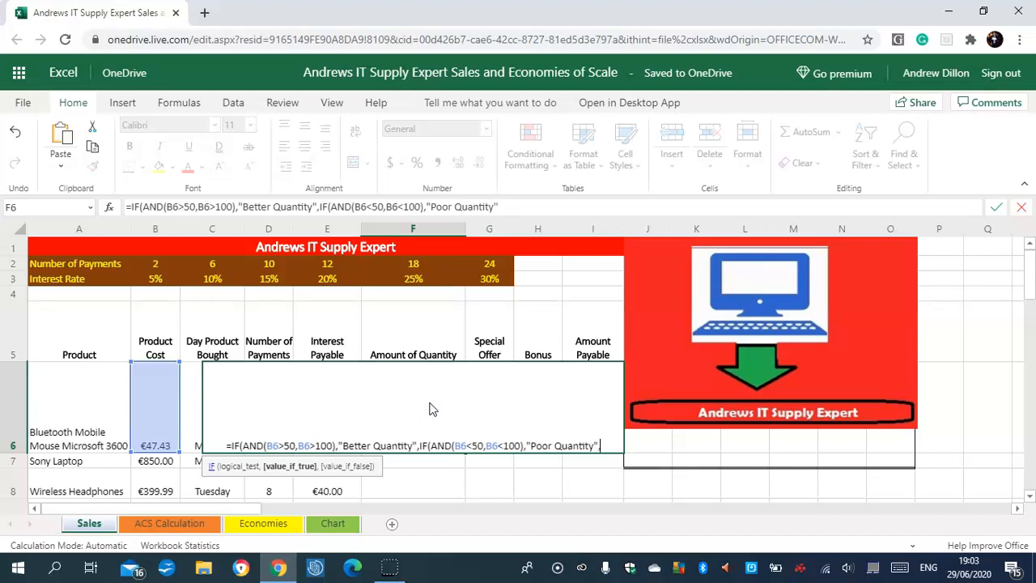
text(N)
key(Caps_Lock)
text(ot)
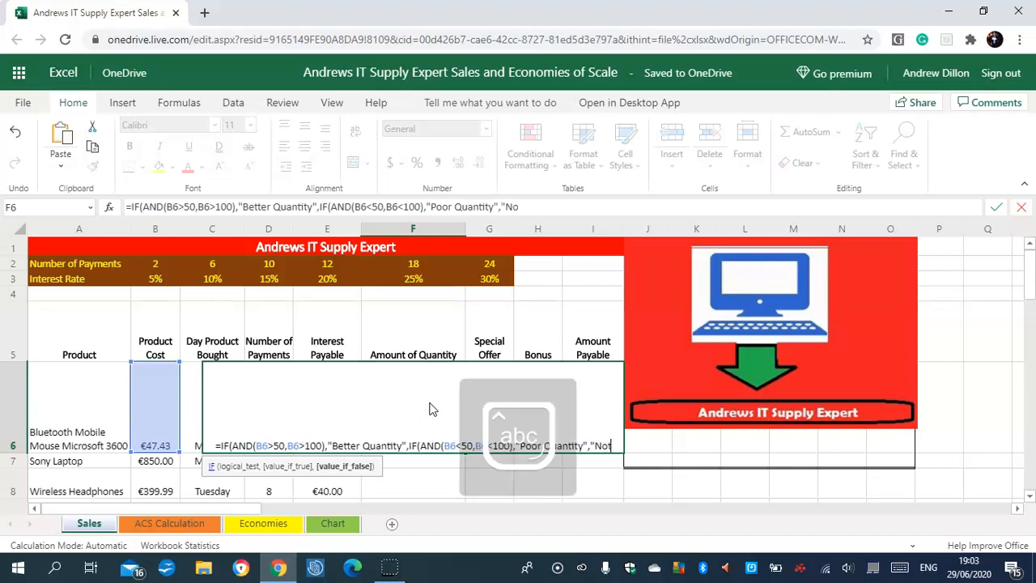
text( B)
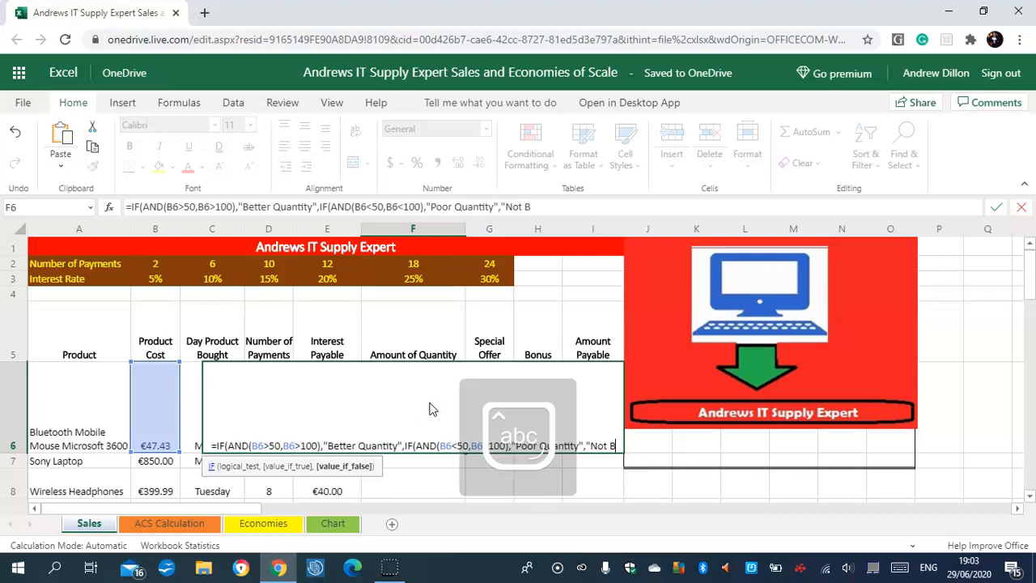
text(ad)
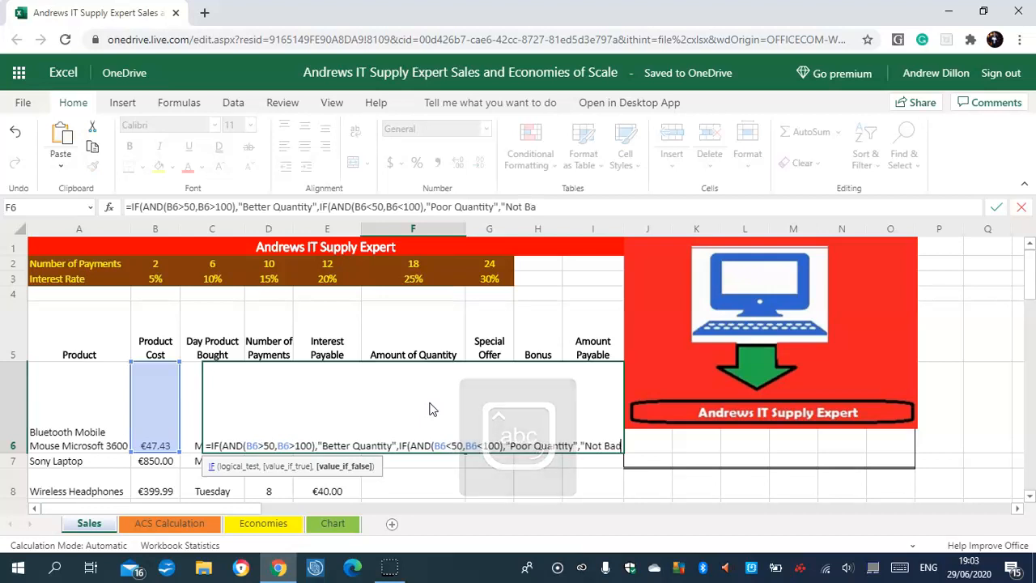
text( Quant)
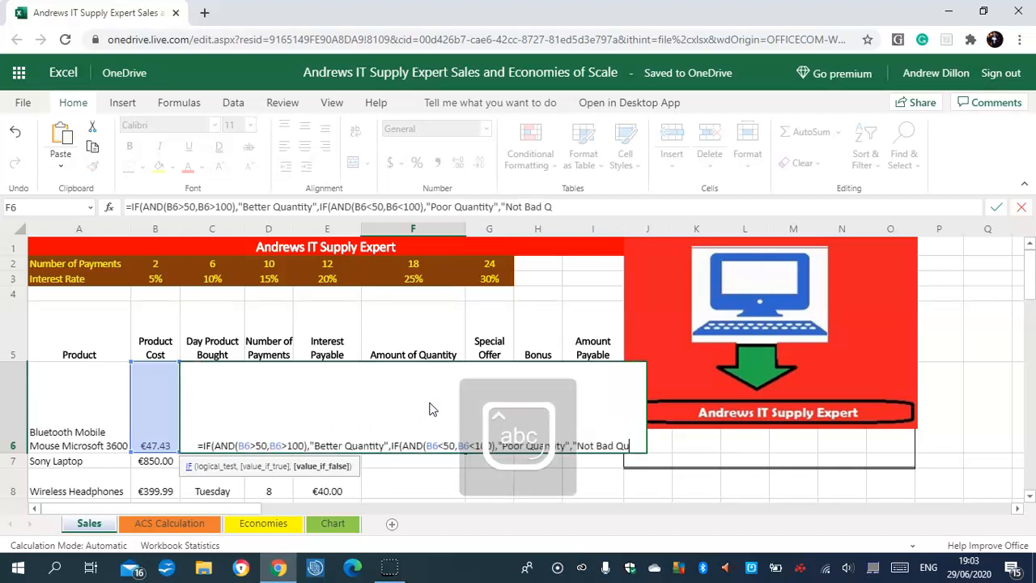
text(itiy)
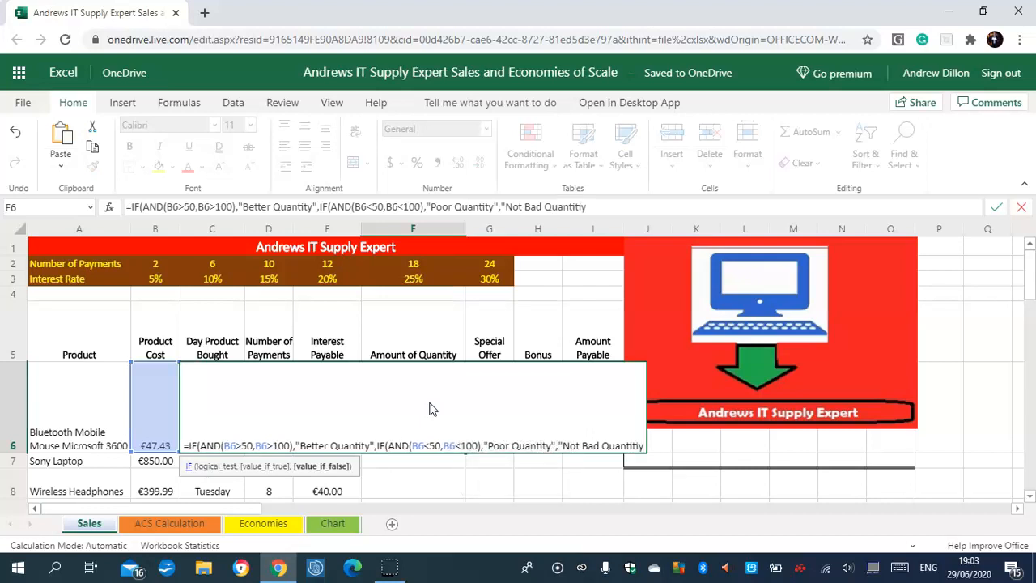
key(BackSpace)
key(BackSpace)
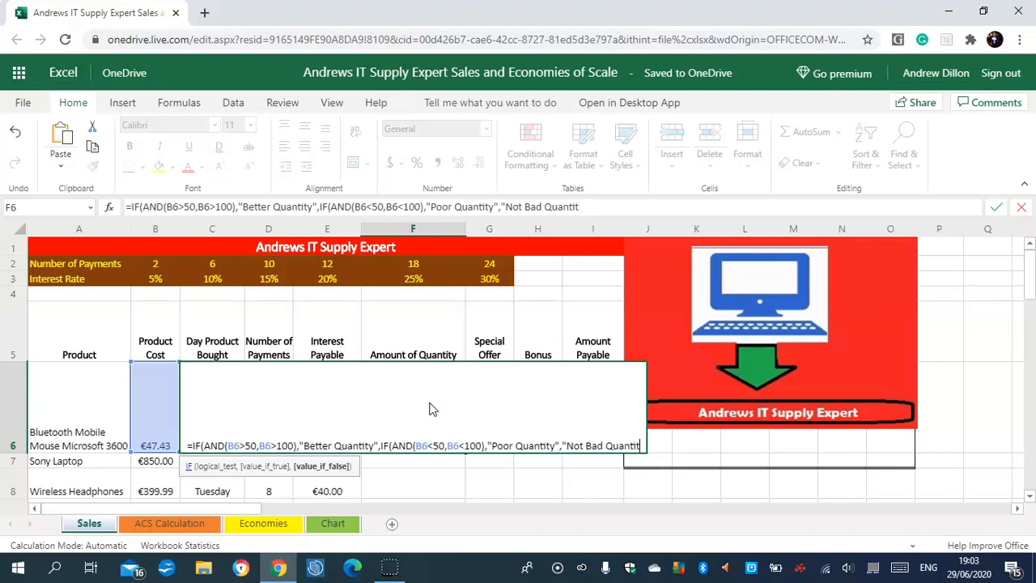
text(y)
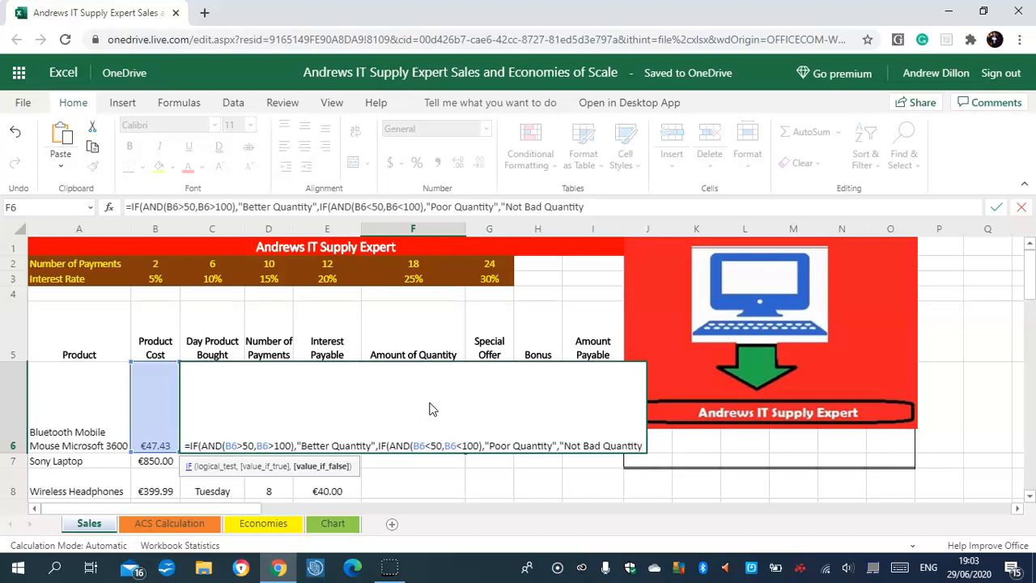
text(")))
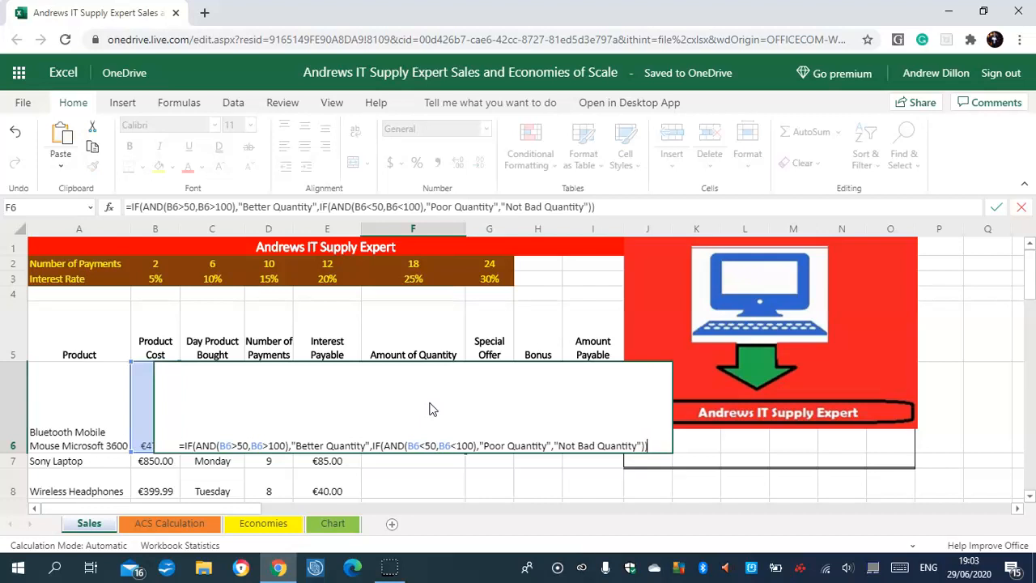
key(Return)
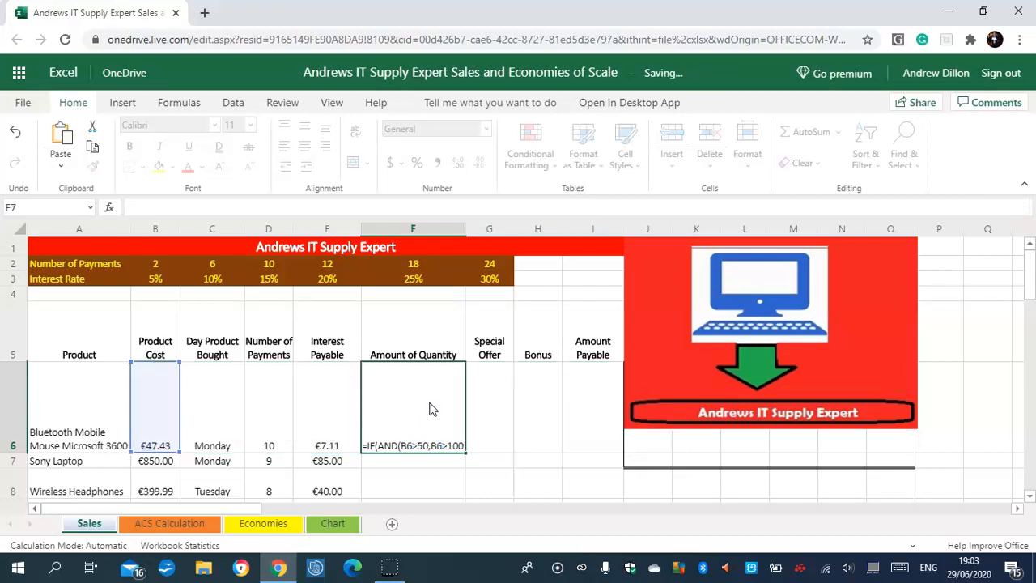
Fill the Amount of Quantity formula from F6 down to F16.
click(462, 447)
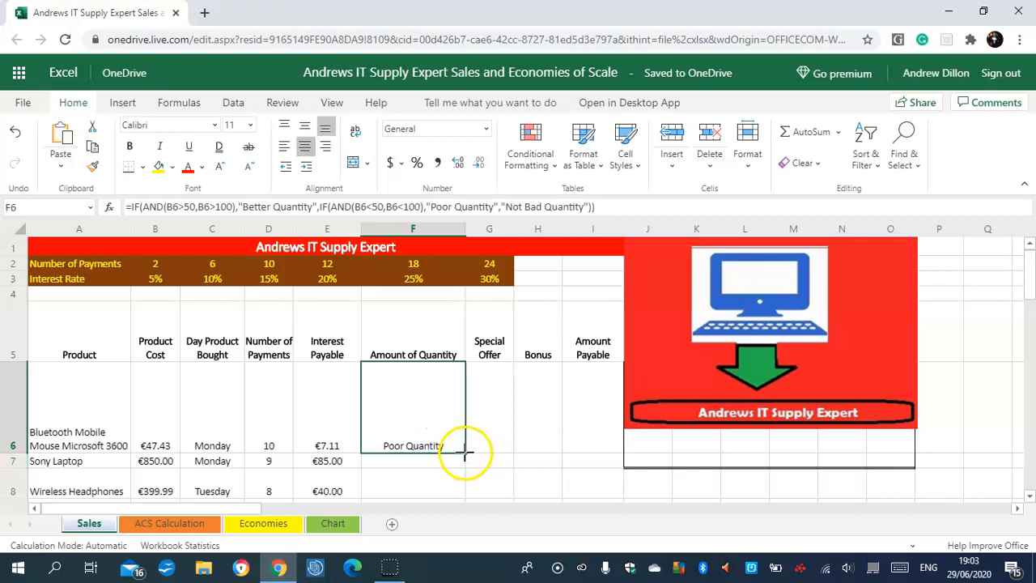
drag(464, 454, 426, 413)
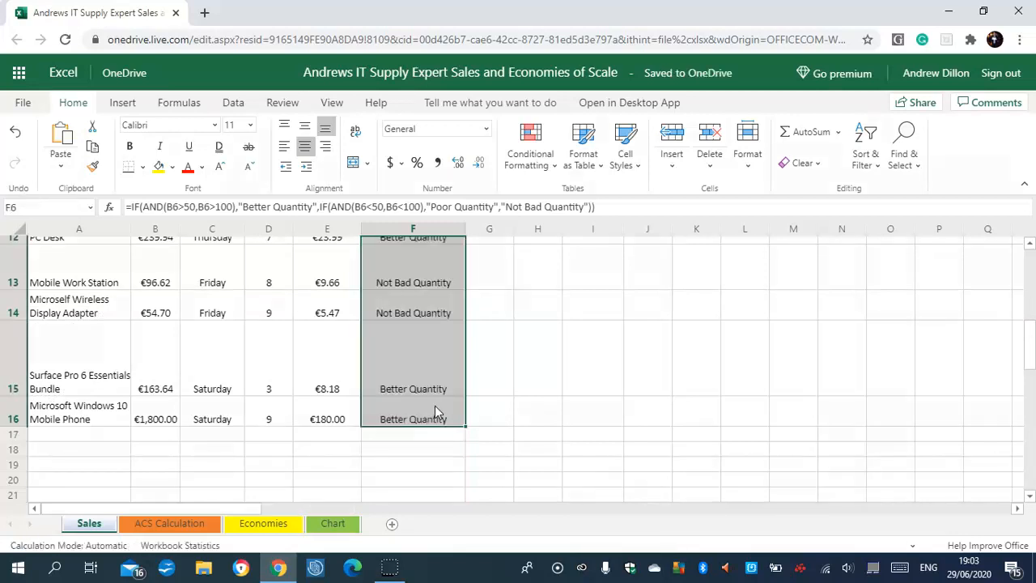
Check the copied Amount of Quantity formulas in F15 and F14.
click(425, 356)
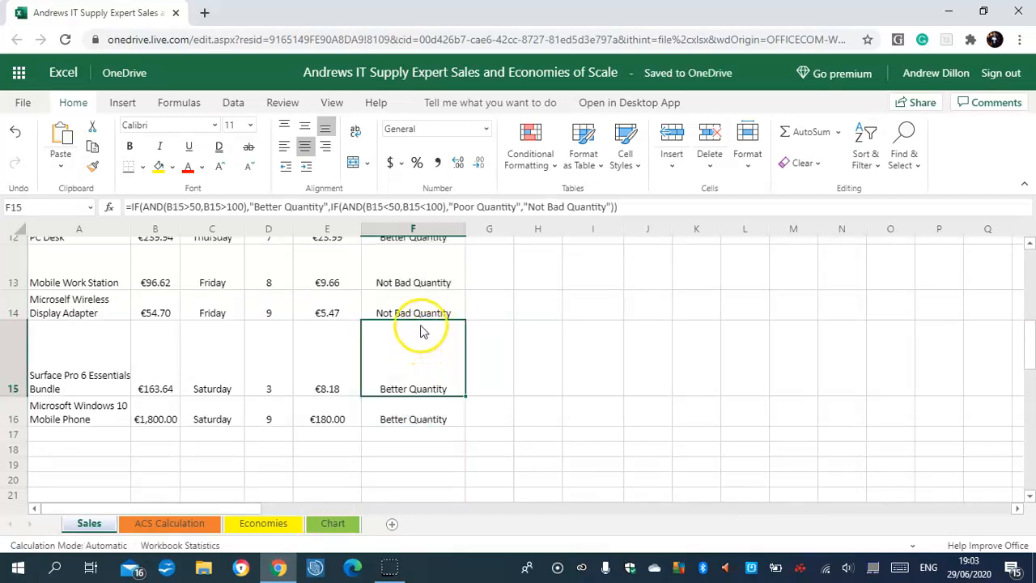
click(443, 303)
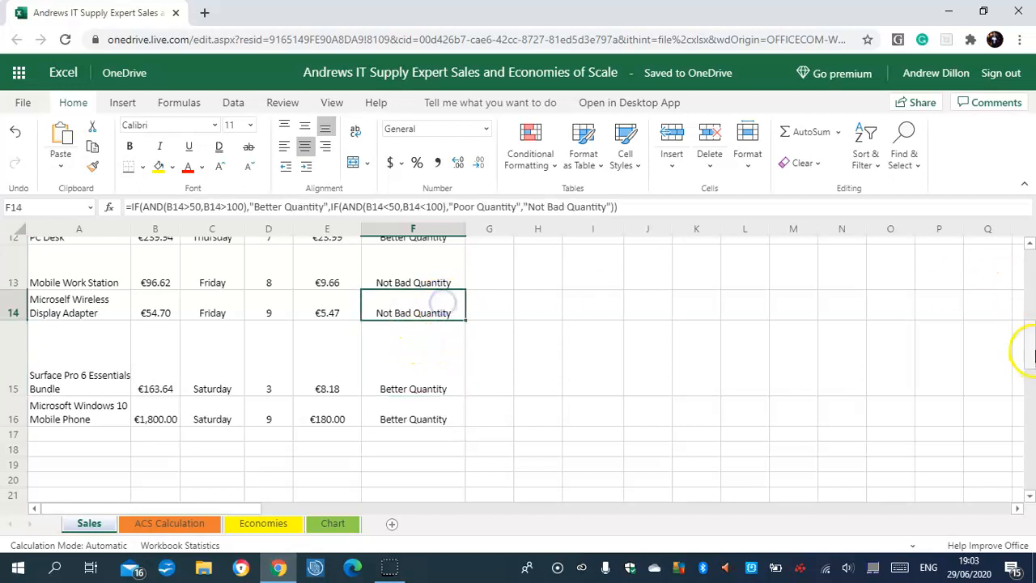
Start the Special Offer formula in G6 with an IF that tests C6="Monday" and returns (D6*50%) if true.
drag(1028, 348, 1031, 224)
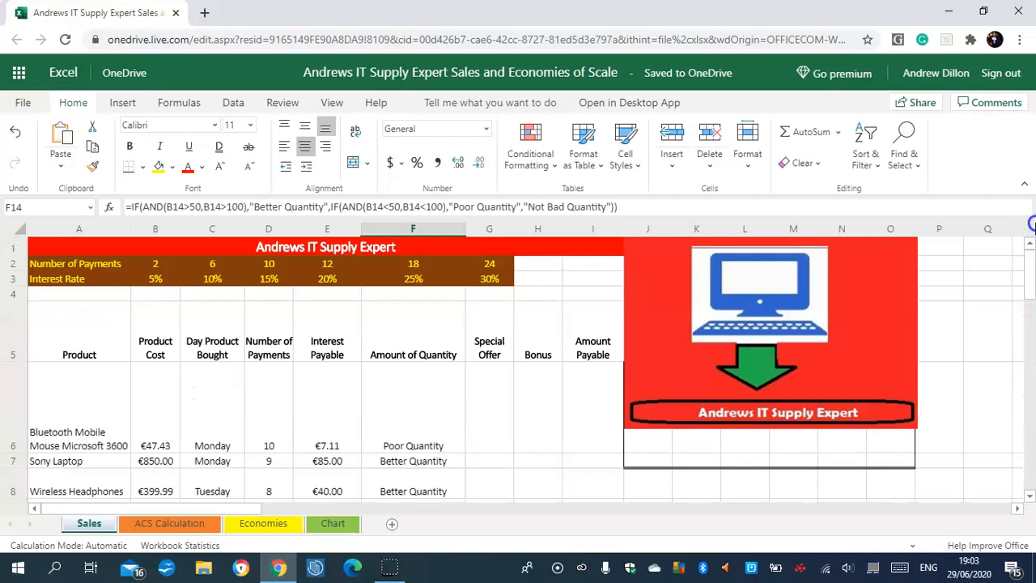
click(494, 396)
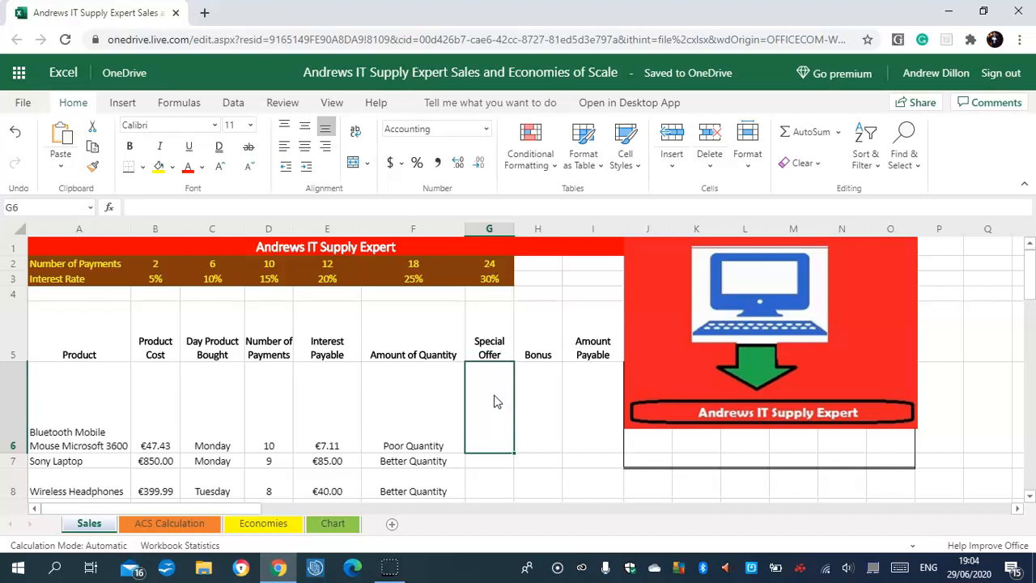
text(=if)
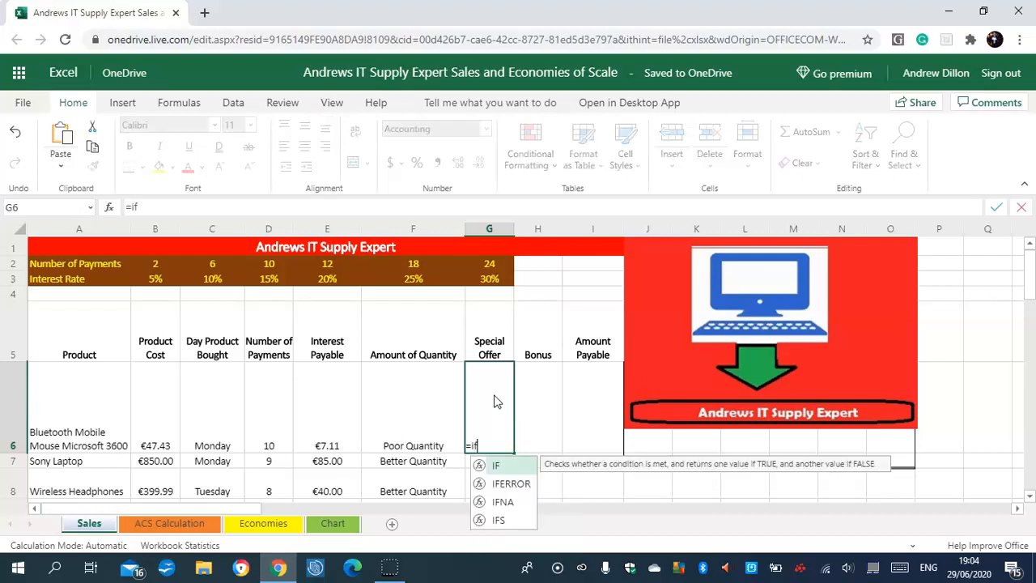
text((c6)
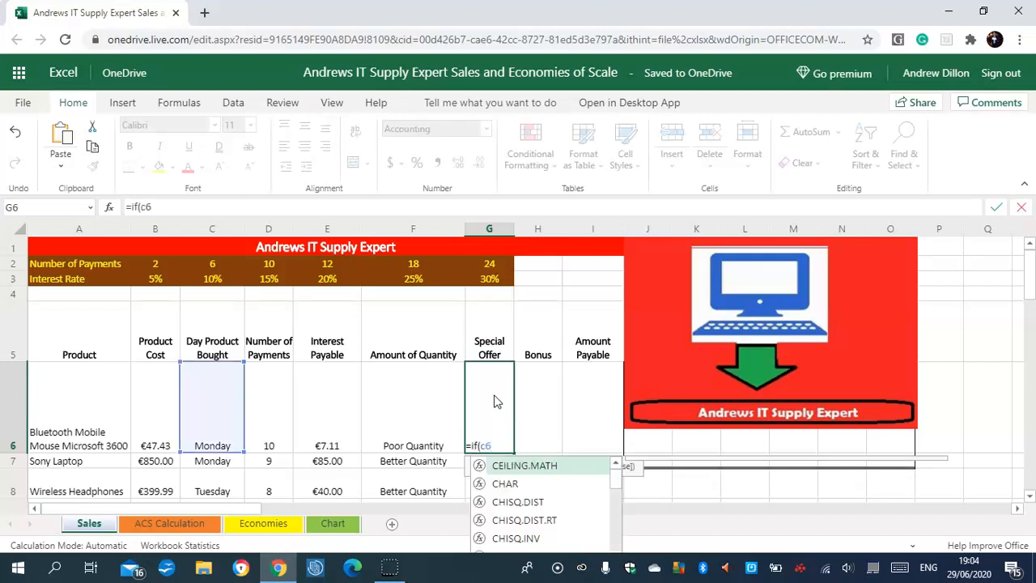
text(=)
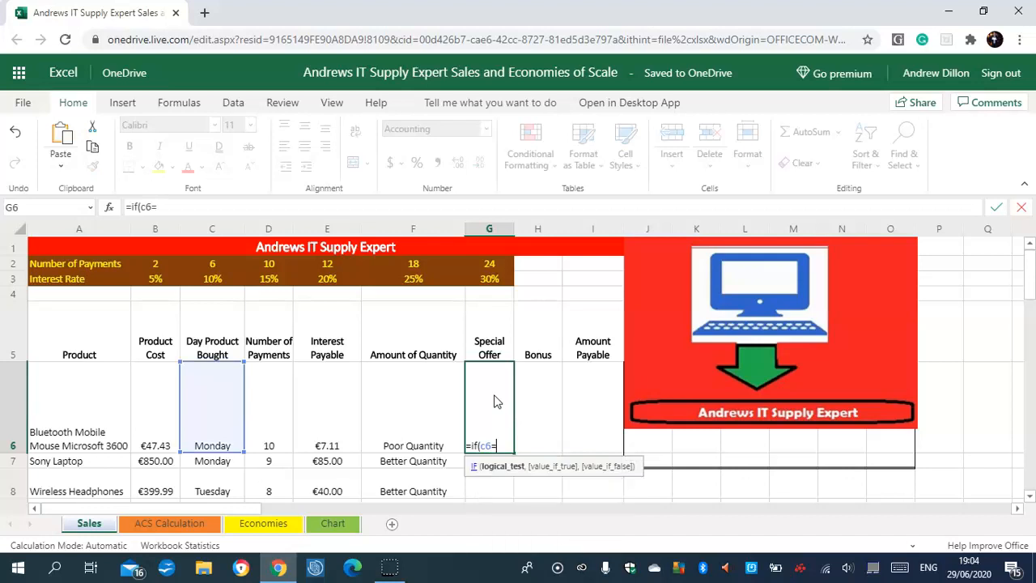
text(")
key(Caps_Lock)
text(Mond)
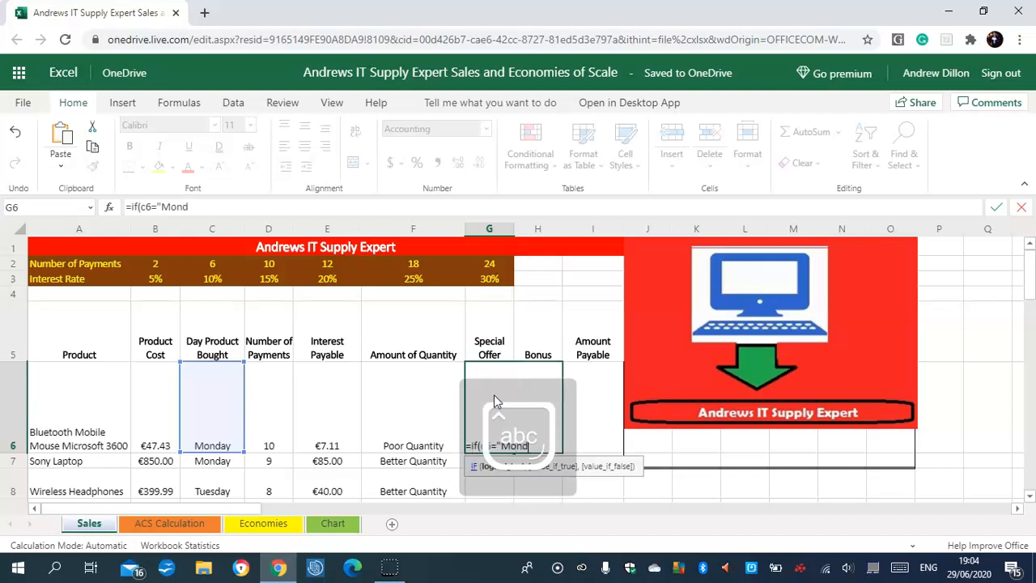
text(ay)
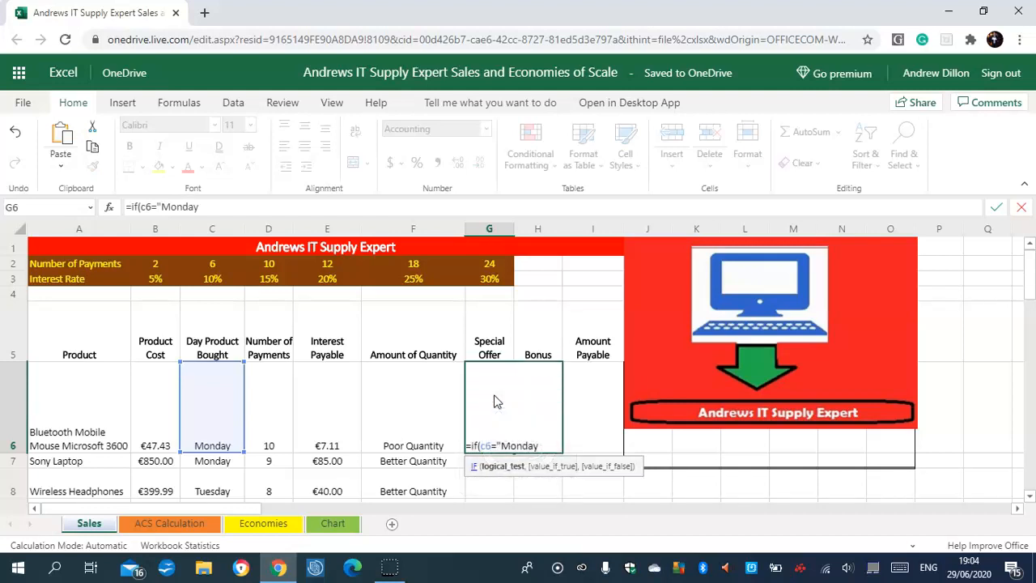
text(",)
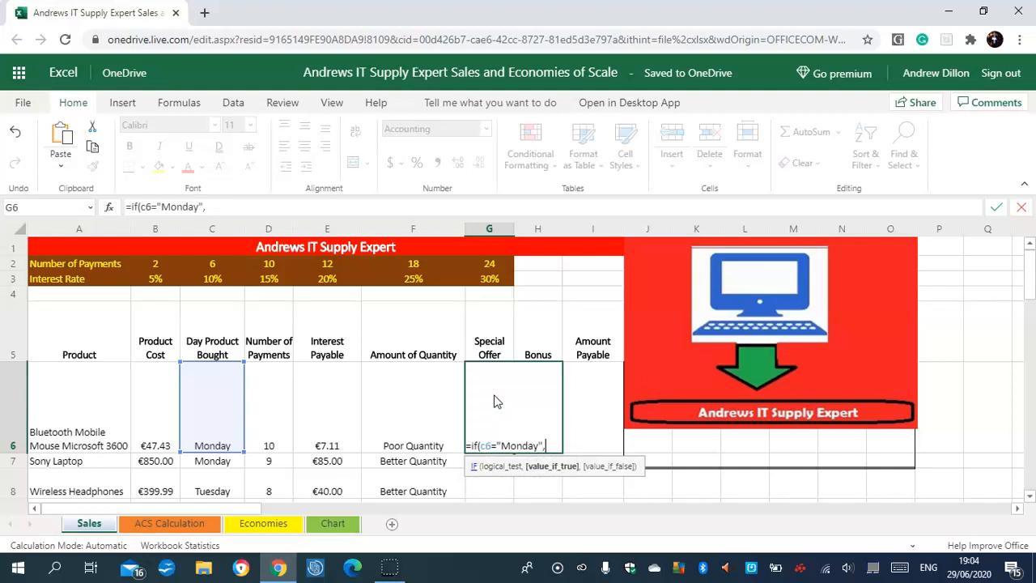
text((D6*)
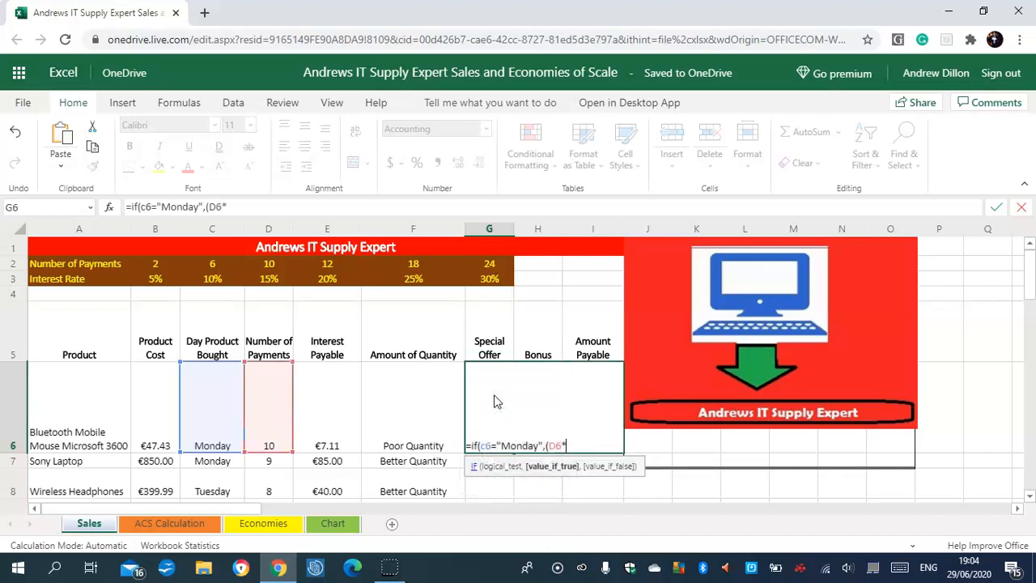
text(50%),)
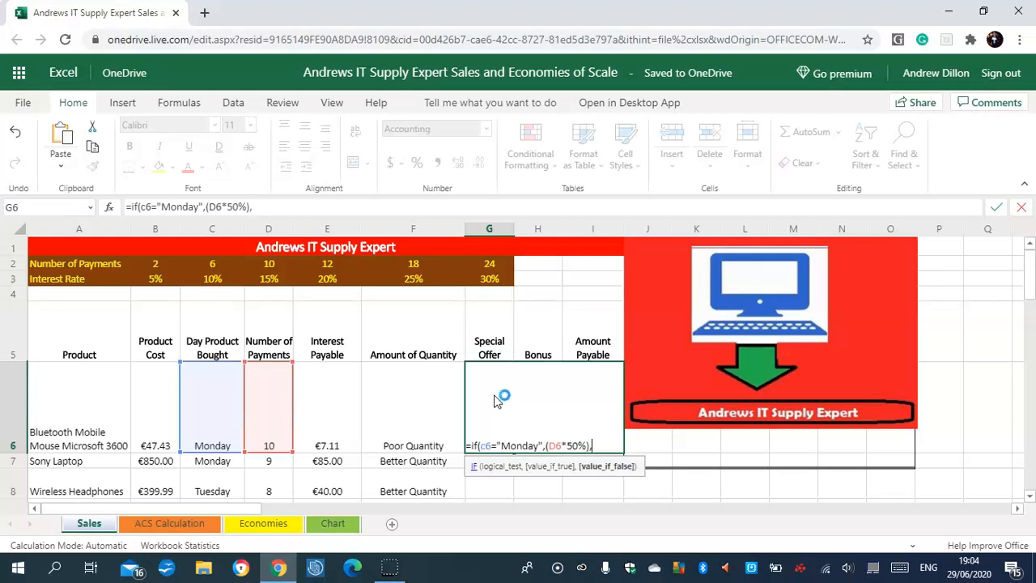
Nest a second IF in G6 as the value if false, testing C6="Tuesday" and returning D6*50% if true.
text(IF()
key(Caps_Lock)
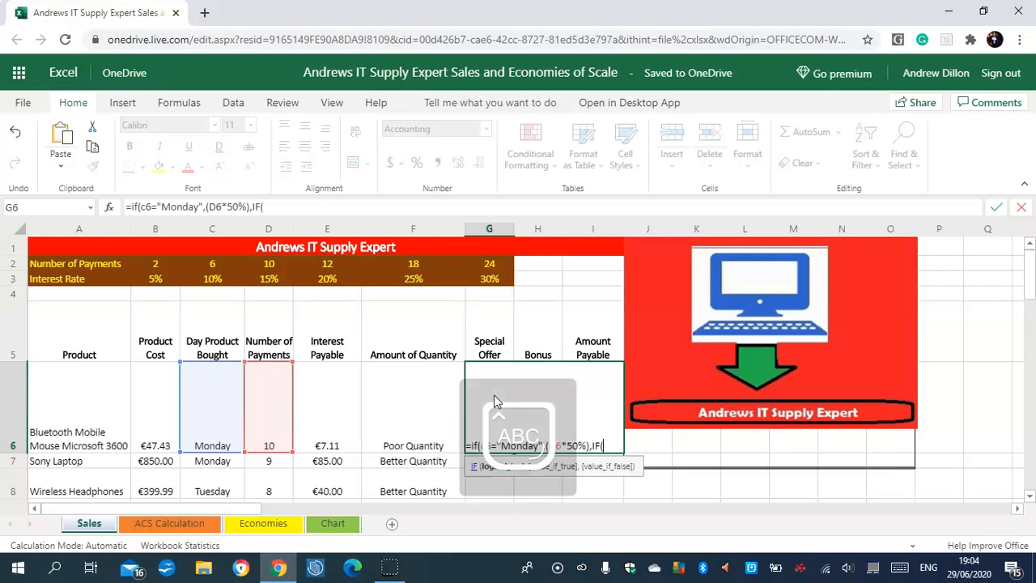
text(C)
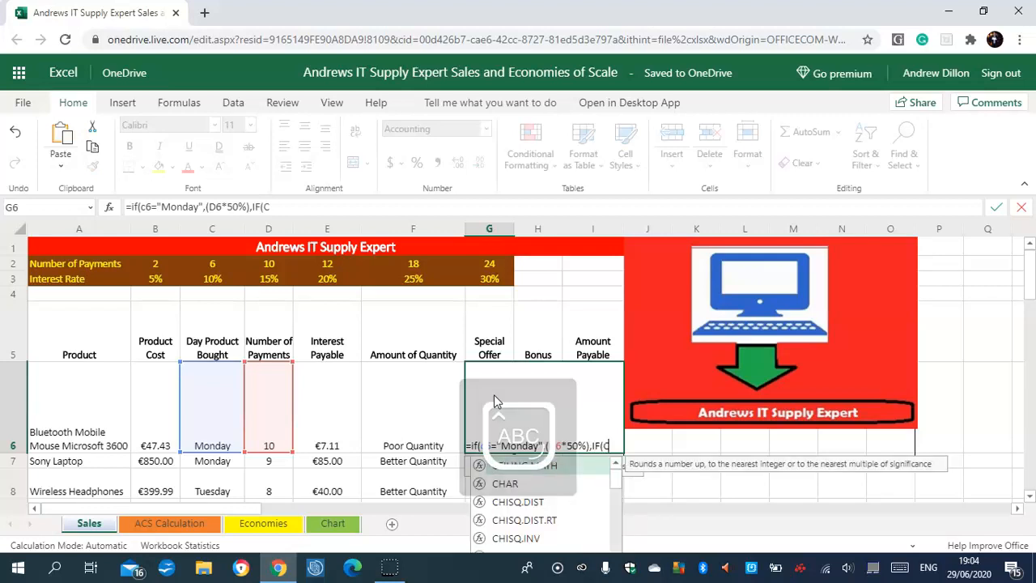
text(6)
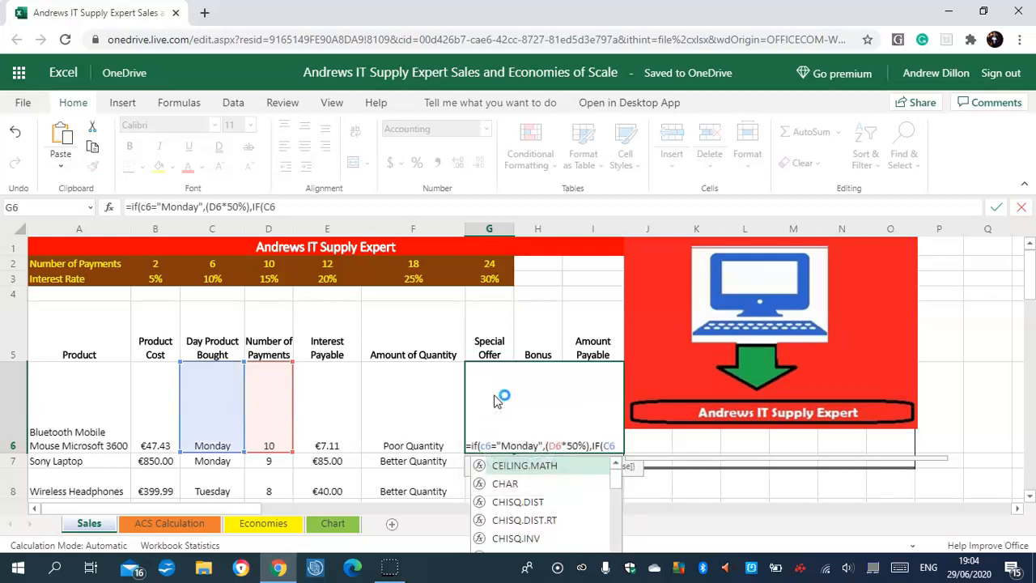
text(=")
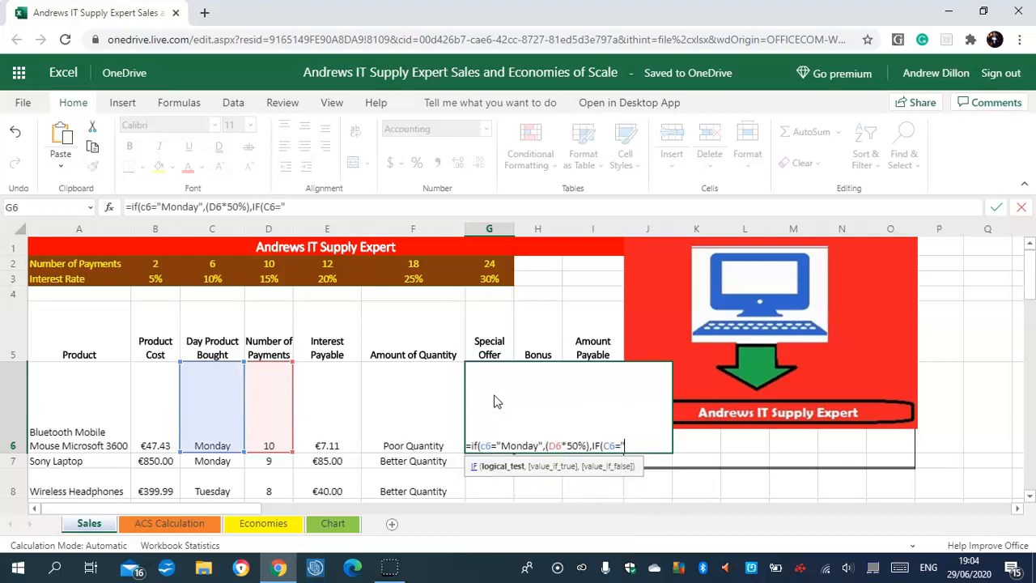
text(Tuesday",()
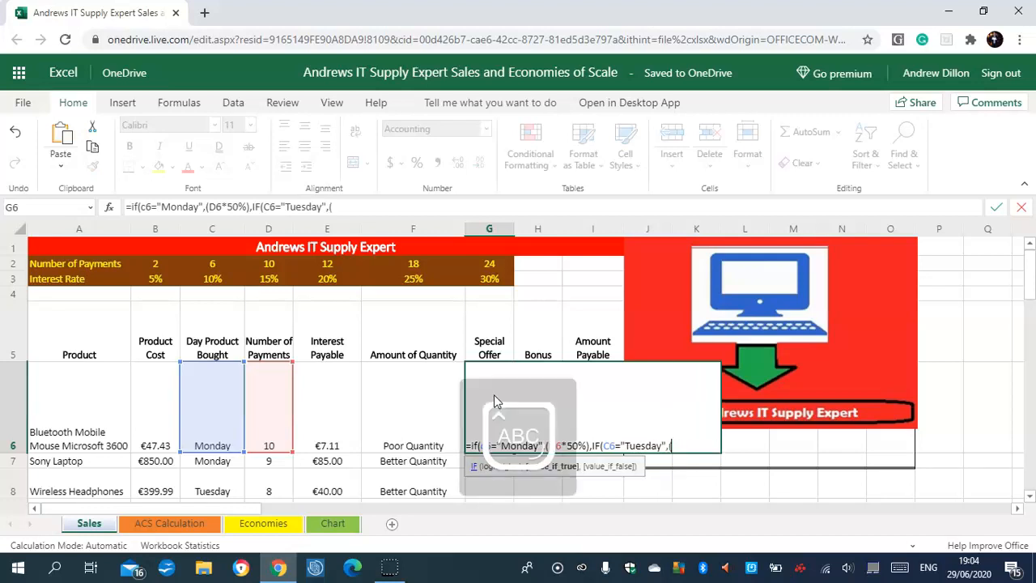
text(D6*5)
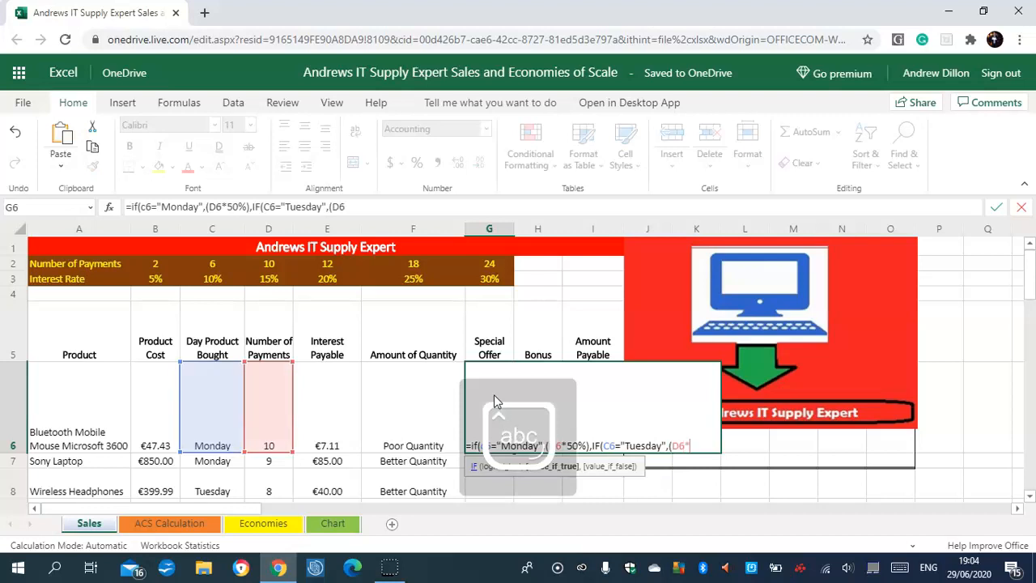
text(0%)
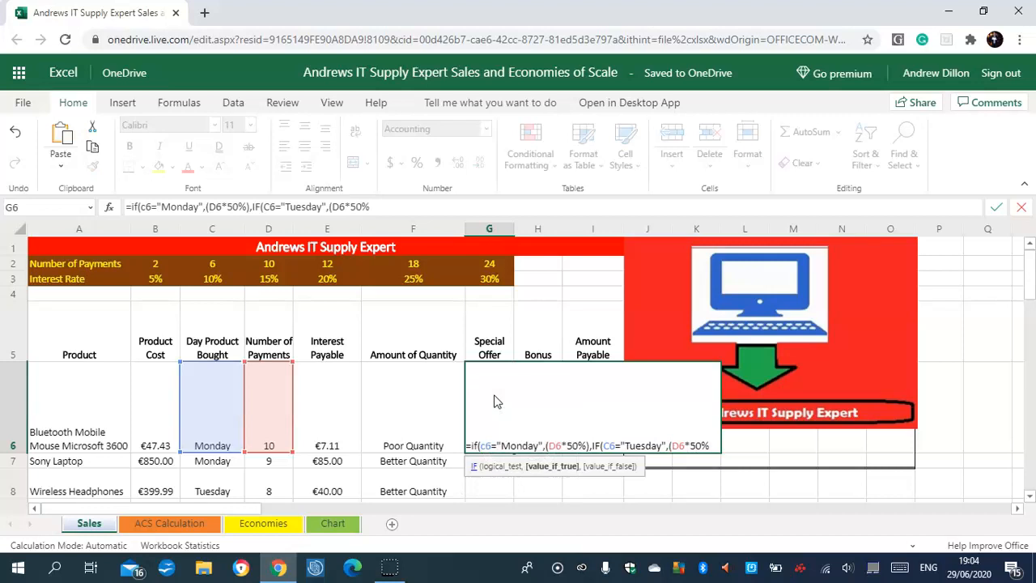
Nest a third IF in the G6 formula that tests C6="Wednesday" and returns D6*50% if true.
text(),IF)
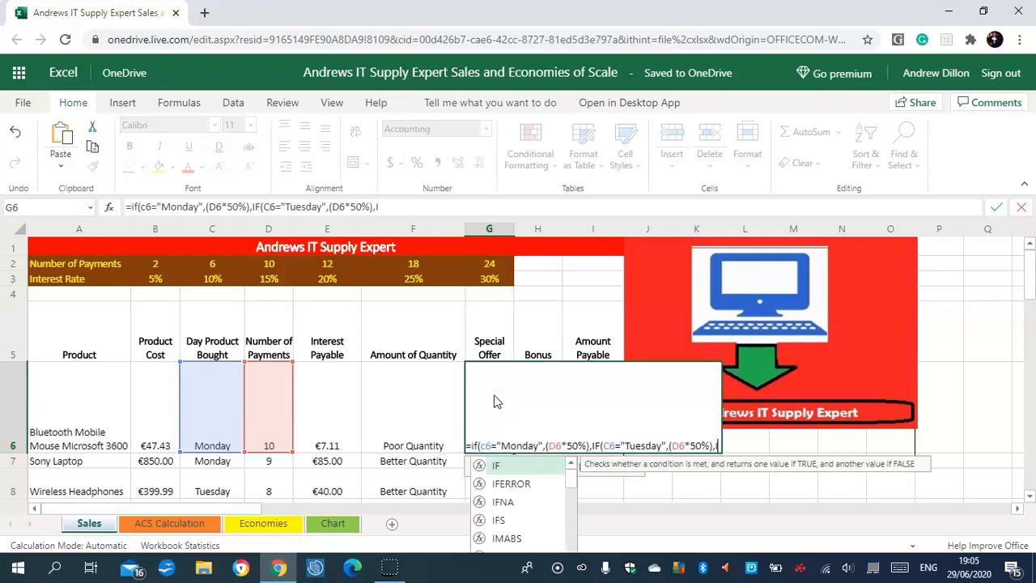
text((C)
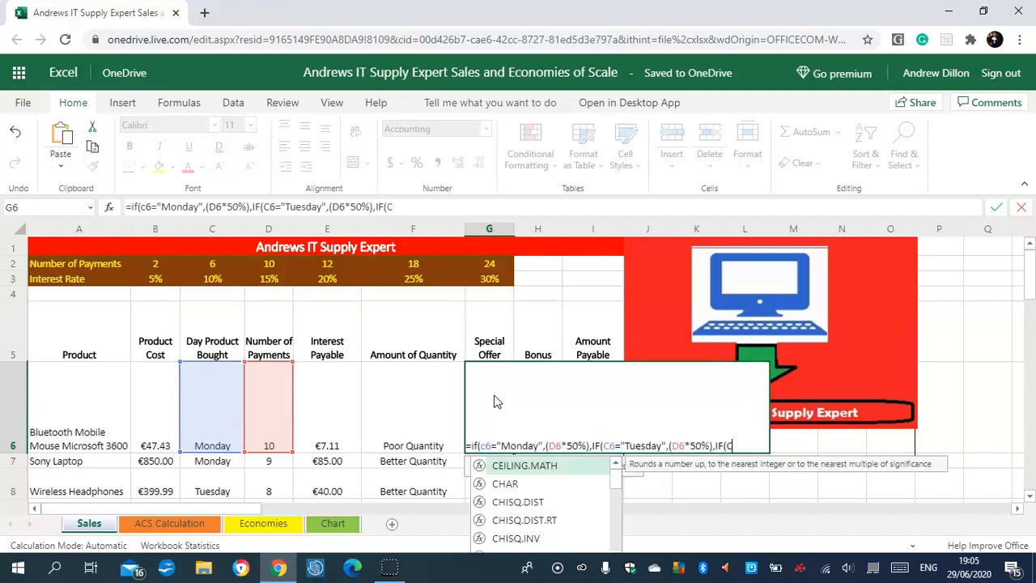
text(6="W)
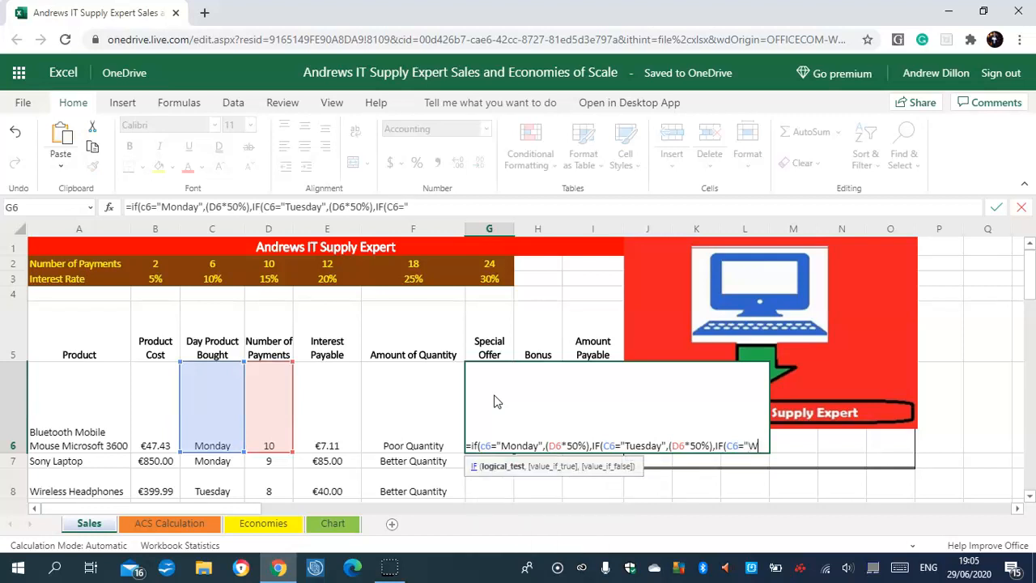
text(edne)
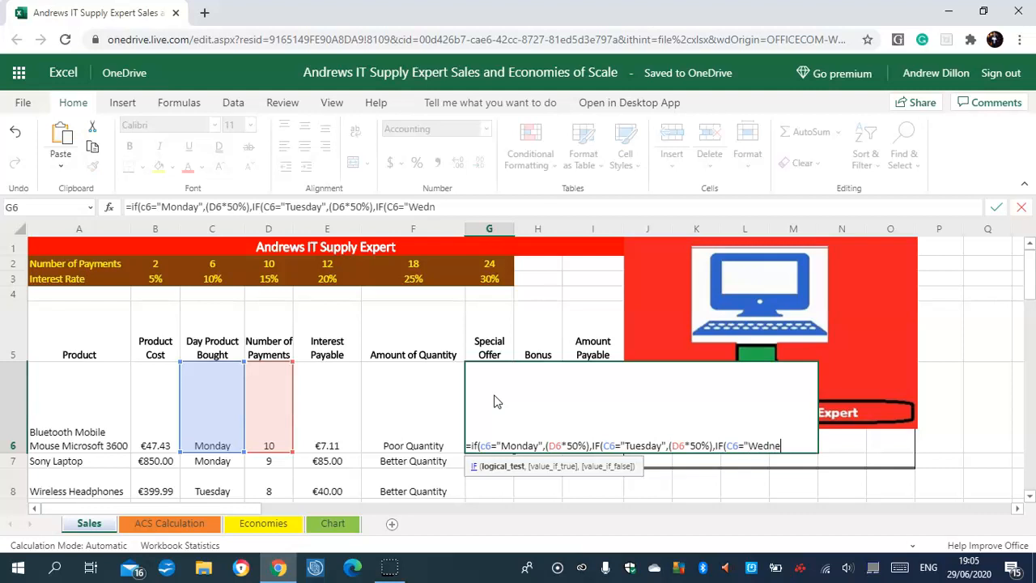
text(sday",()
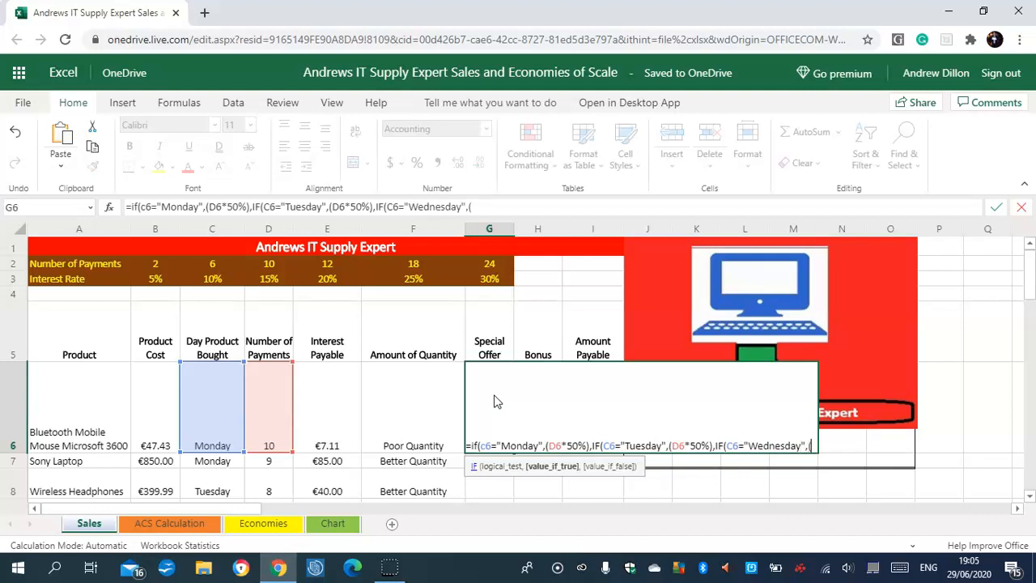
text(D6)
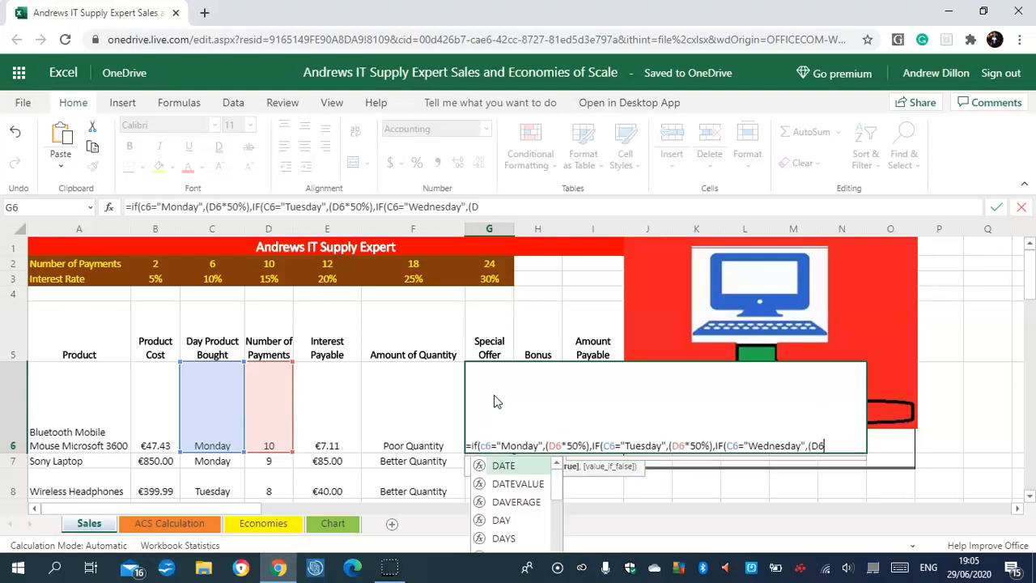
text(*50%)
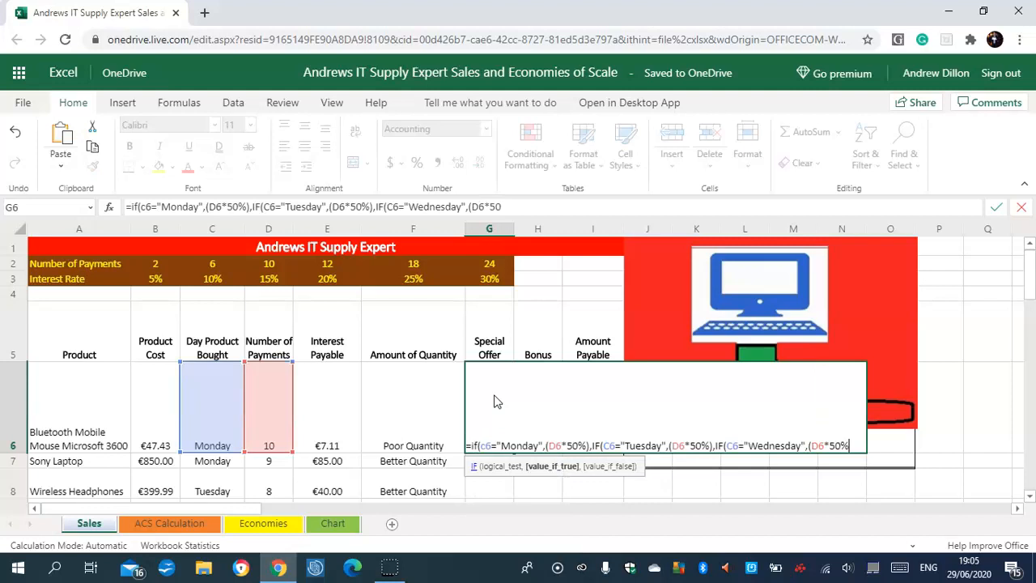
Add 0 as the innermost IF's value if false, close all three IF functions and enter the G6 formula.
text(),0)
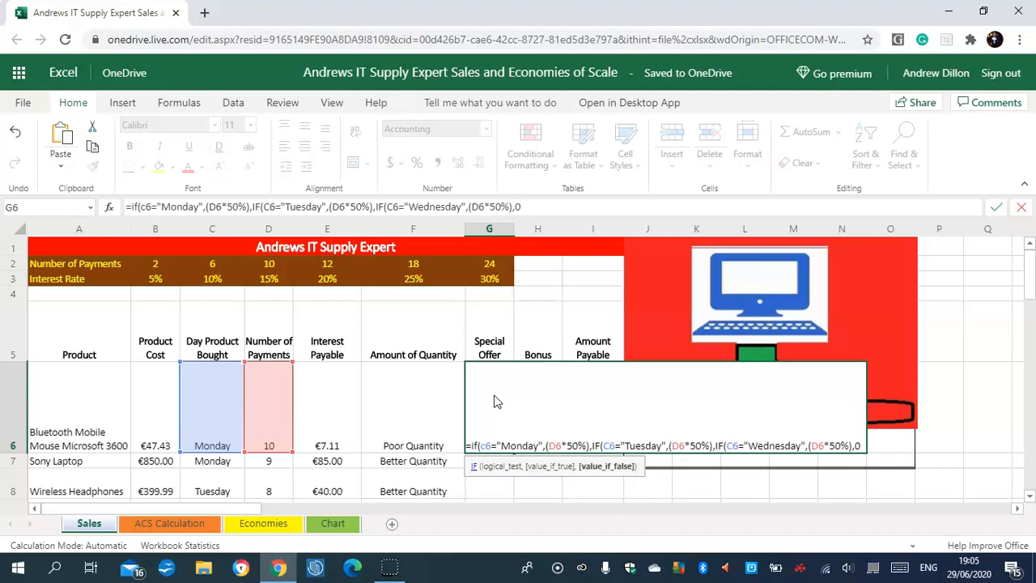
text()))
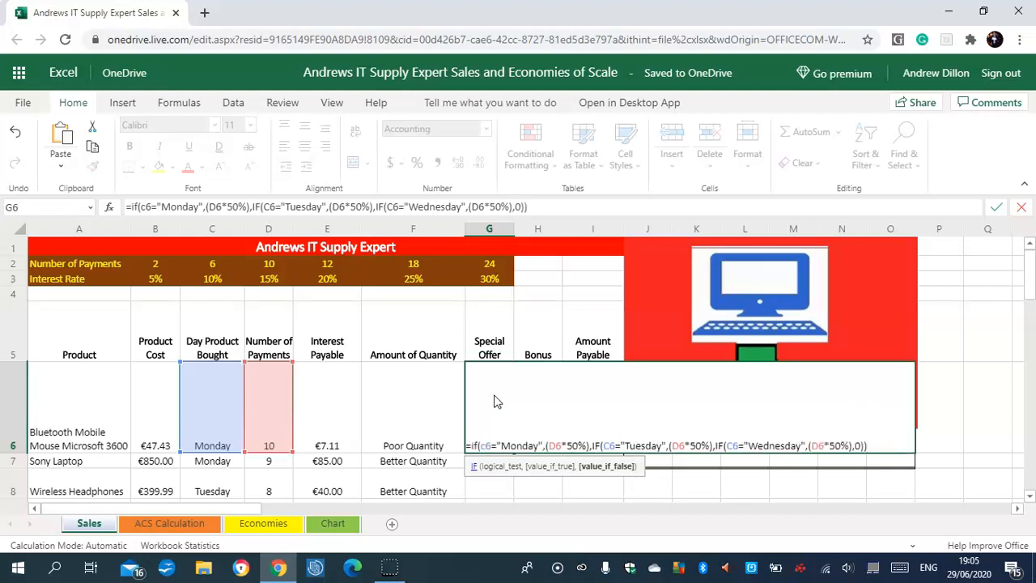
text())
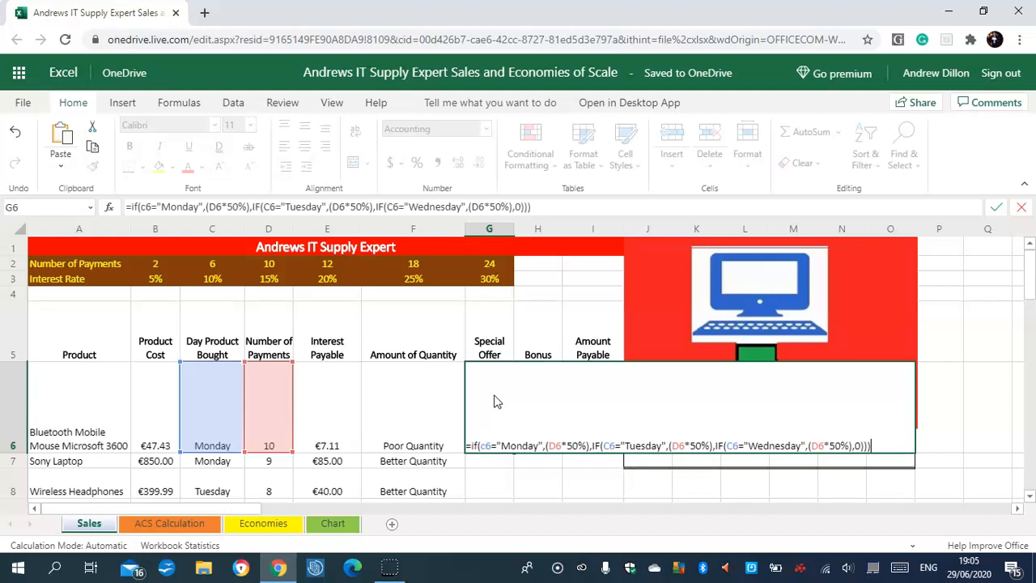
key(Return)
Fill the Special Offer formula from G6 down to G16.
click(498, 435)
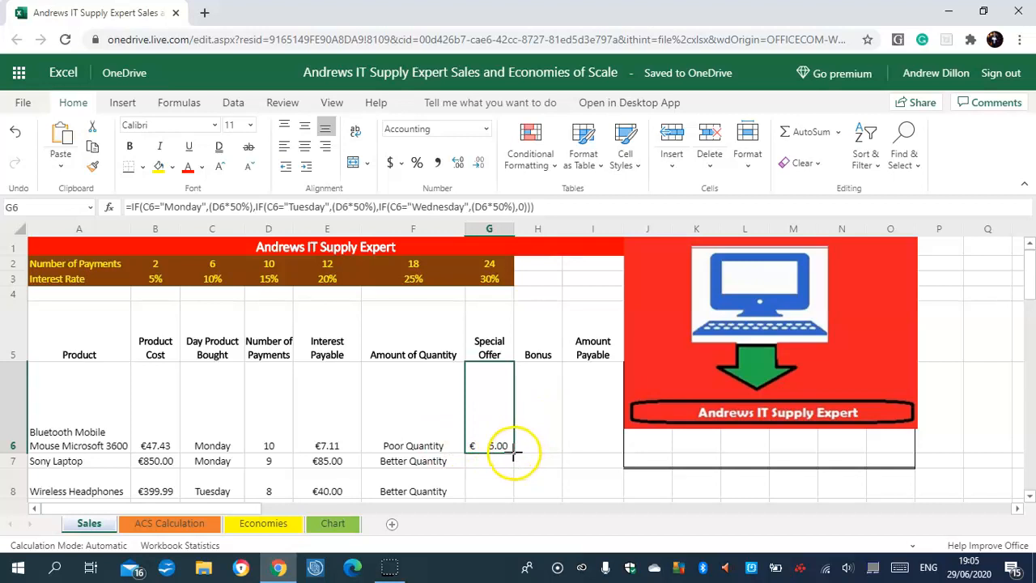
mouse_move(514, 453)
mouse_down()
mouse_move(518, 534)
mouse_move(520, 470)
mouse_move(521, 524)
mouse_move(515, 465)
mouse_move(502, 460)
mouse_move(501, 446)
mouse_up()
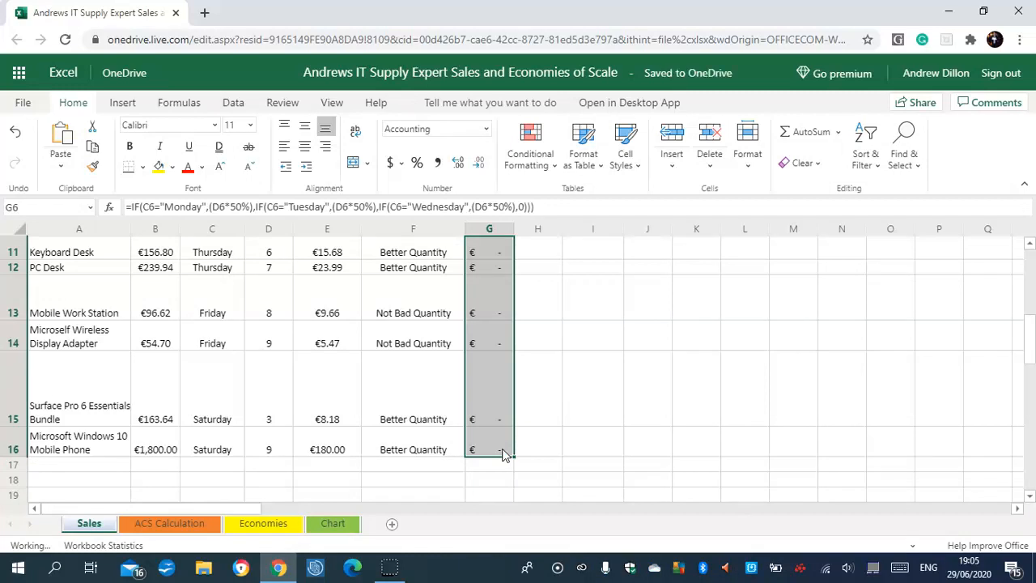
Begin an IF formula in Bonus cell H6 that tests B6>=100 and returns 100 if true.
scroll(1022, 310, up, 3)
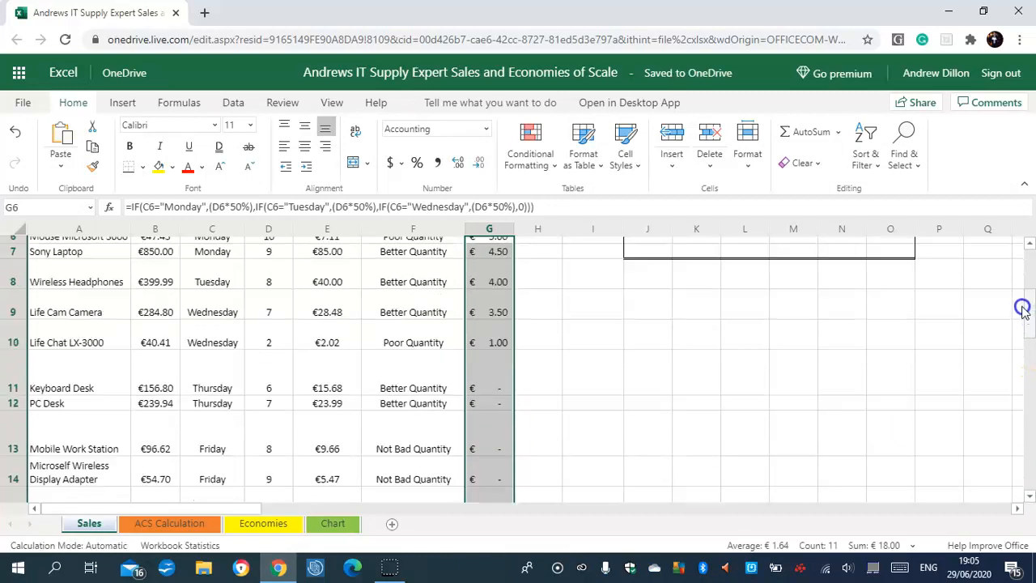
scroll(1022, 291, up, 4)
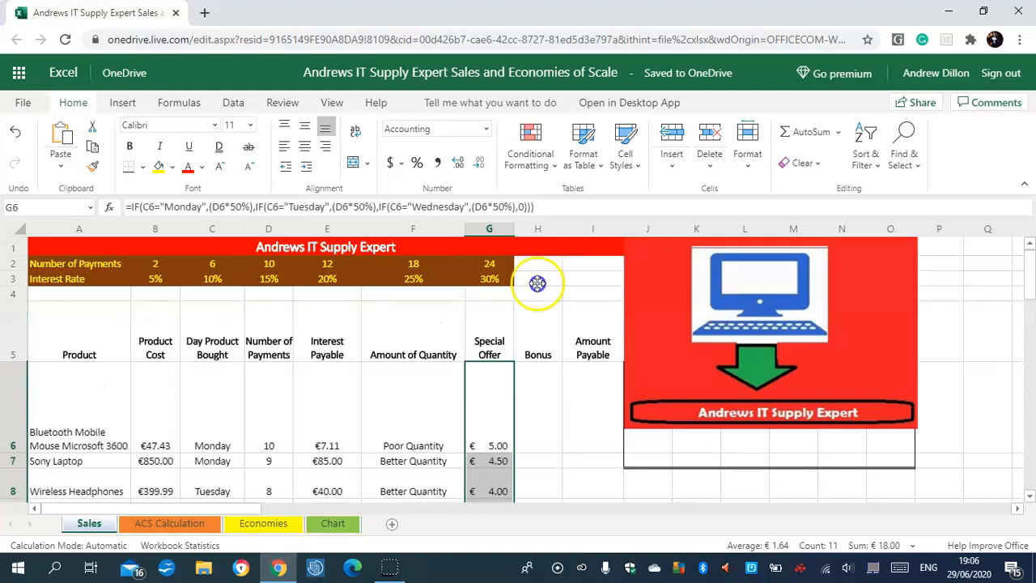
click(540, 393)
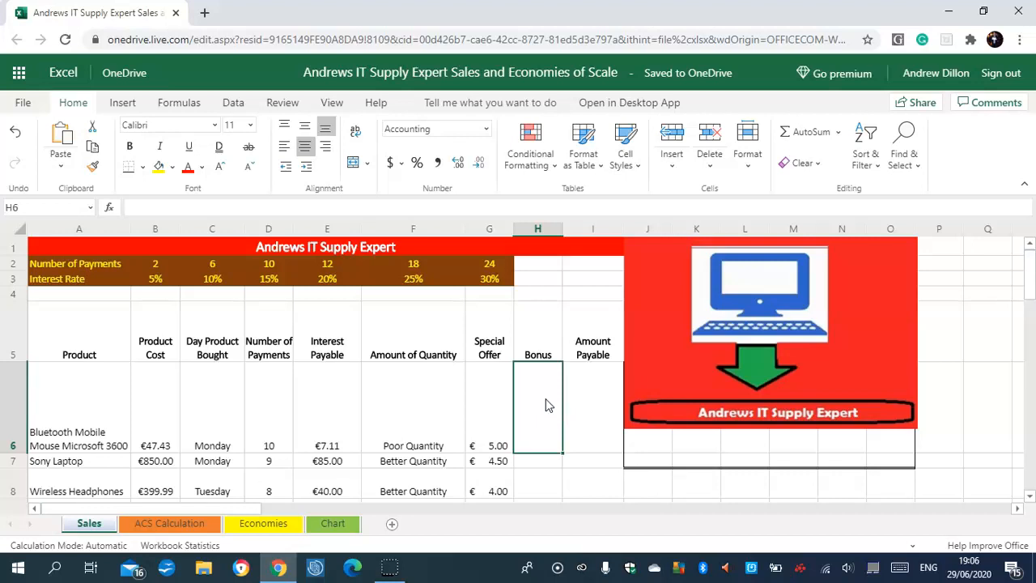
text(=IF)
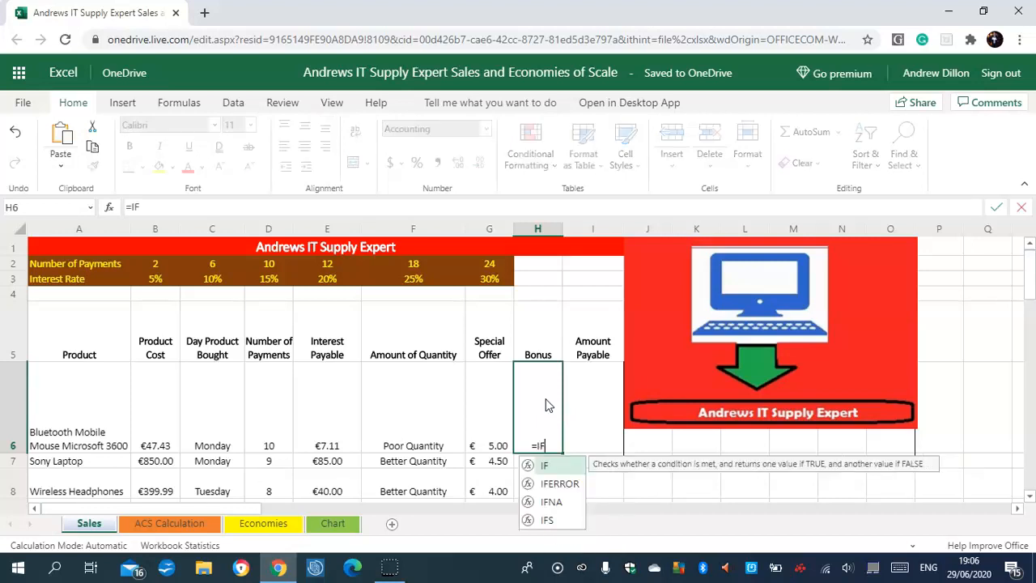
text(()
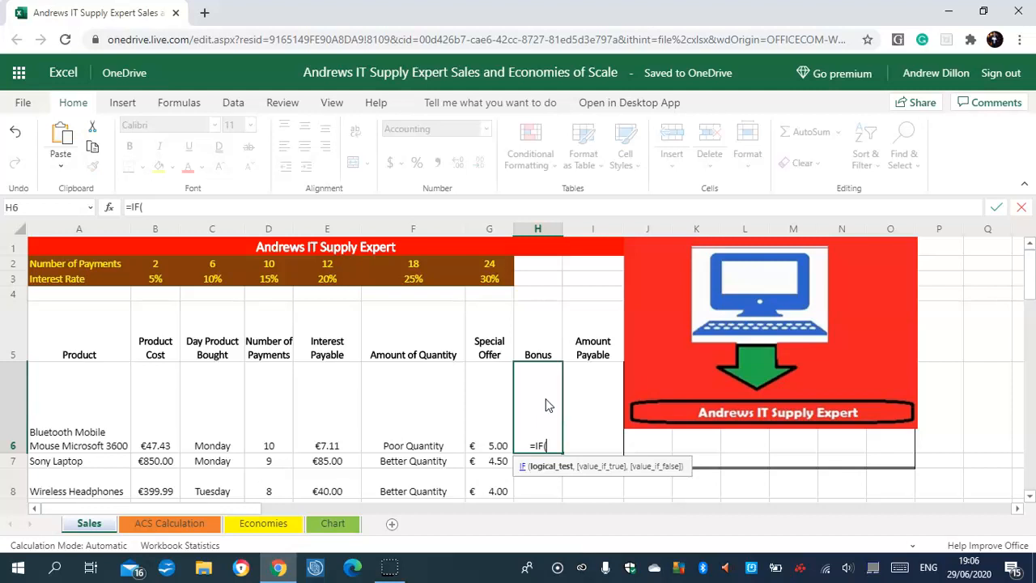
text(B6)
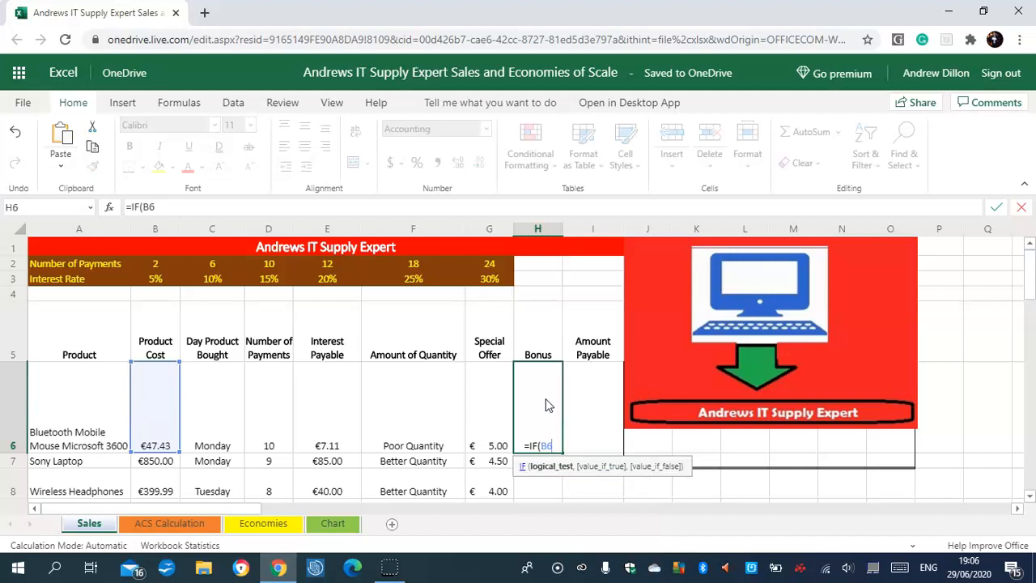
text(>=100,1)
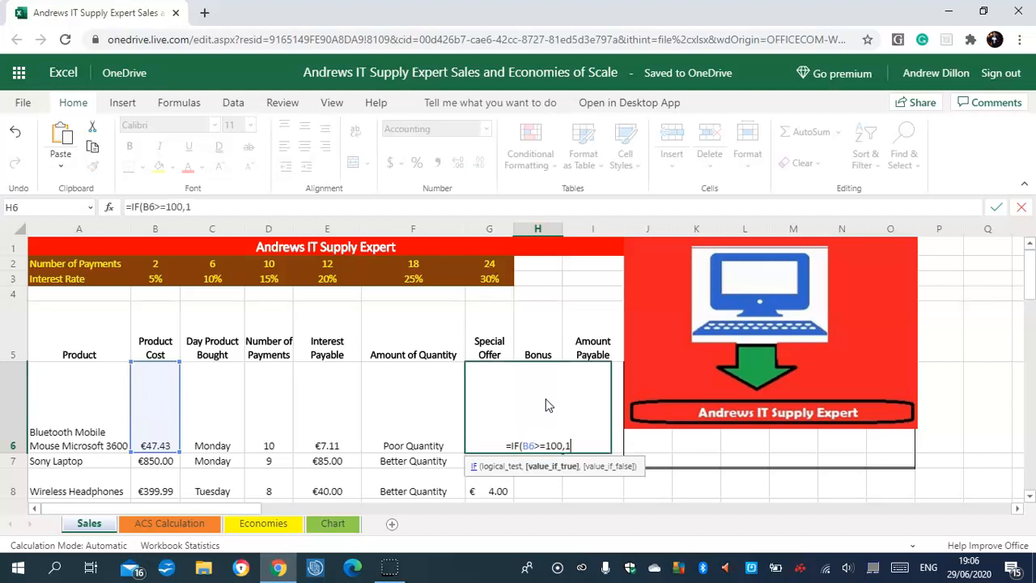
text(00,IF)
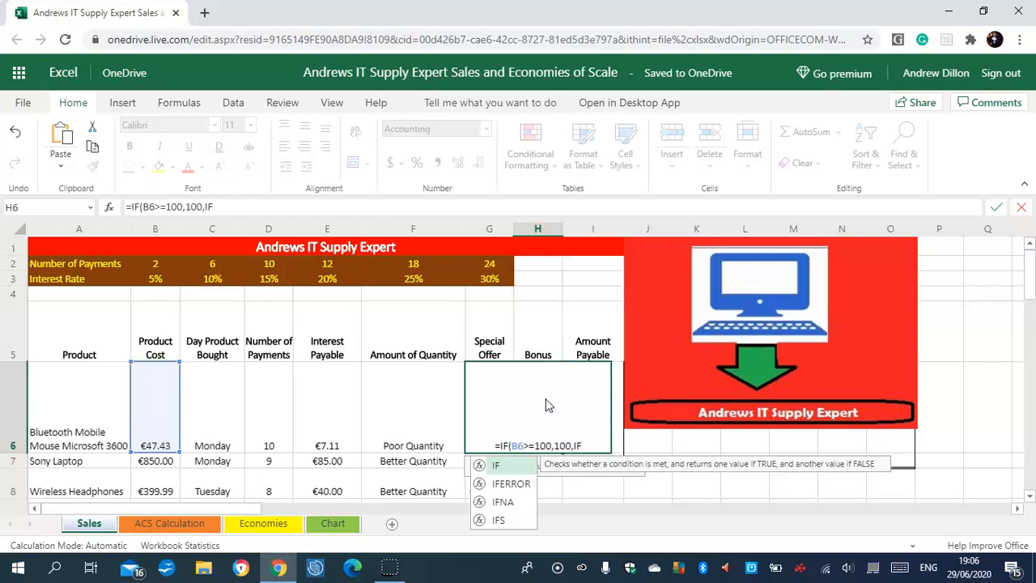
Complete the H6 formula with a nested IF that tests B6>=50 and returns 50 if true, otherwise 0.
text((B6>=)
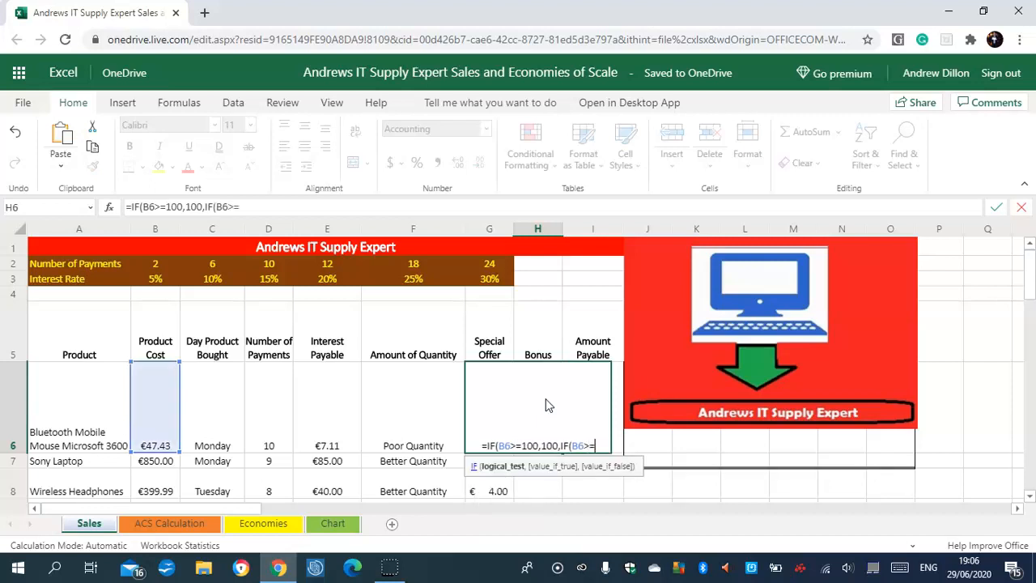
text(50,50)
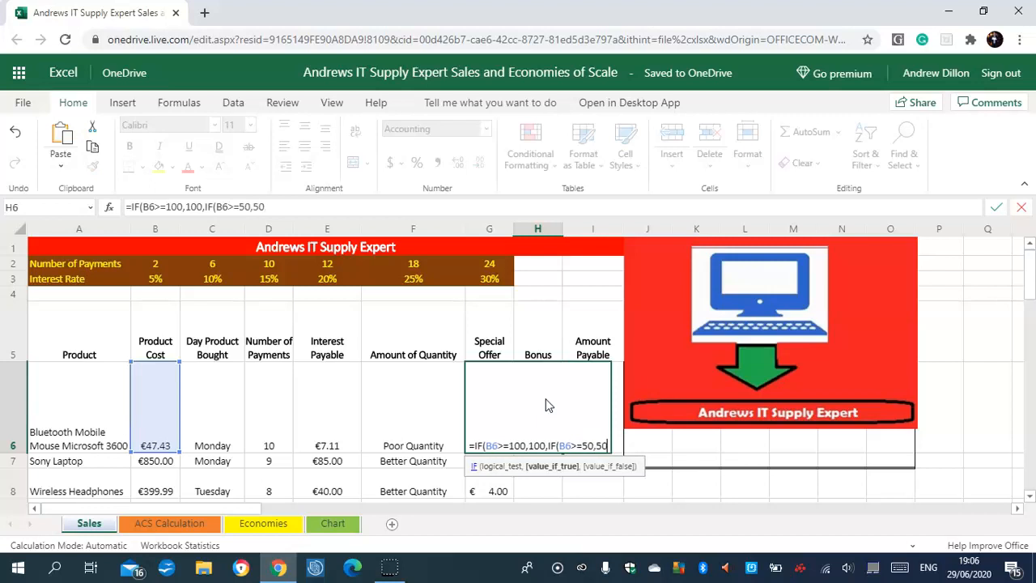
text(,0)))
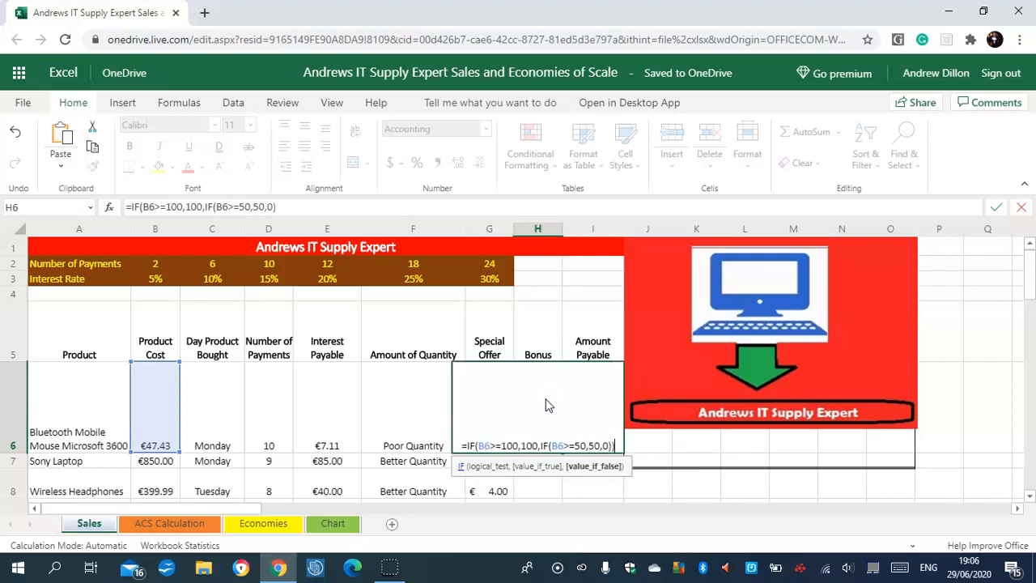
key(Return)
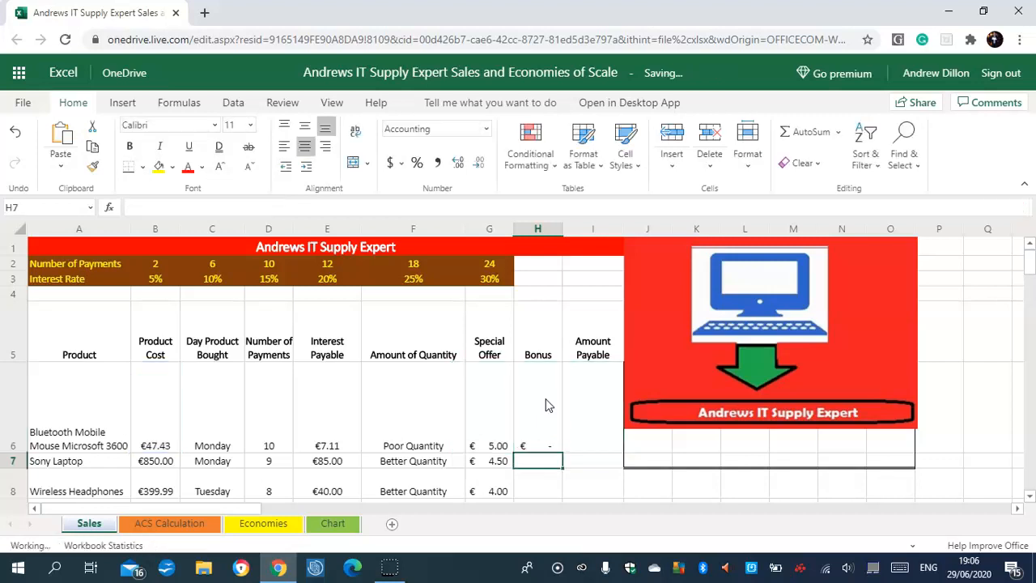
Fill the Bonus formula from H6 down to H16.
click(536, 444)
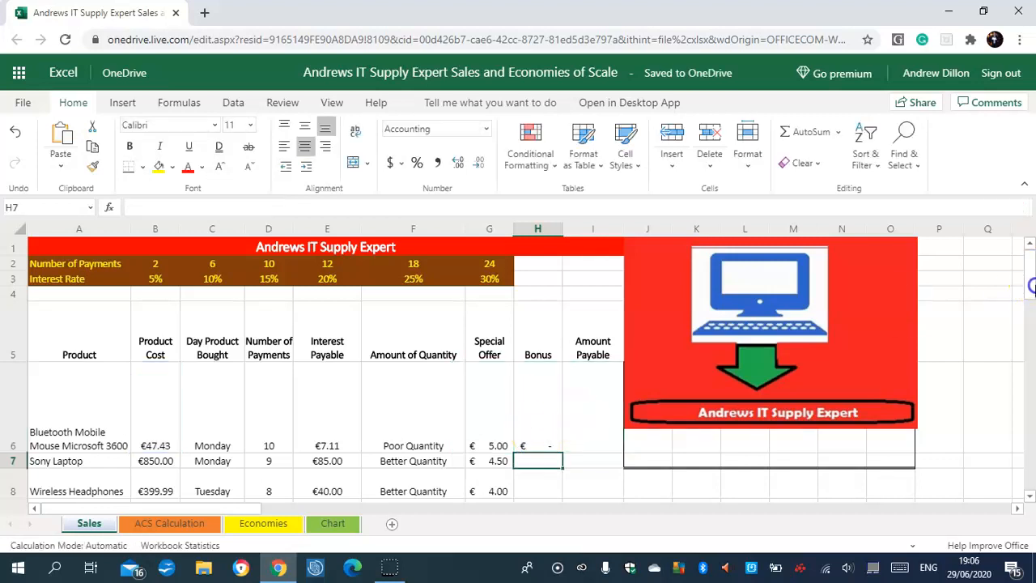
scroll(594, 381, down, 2)
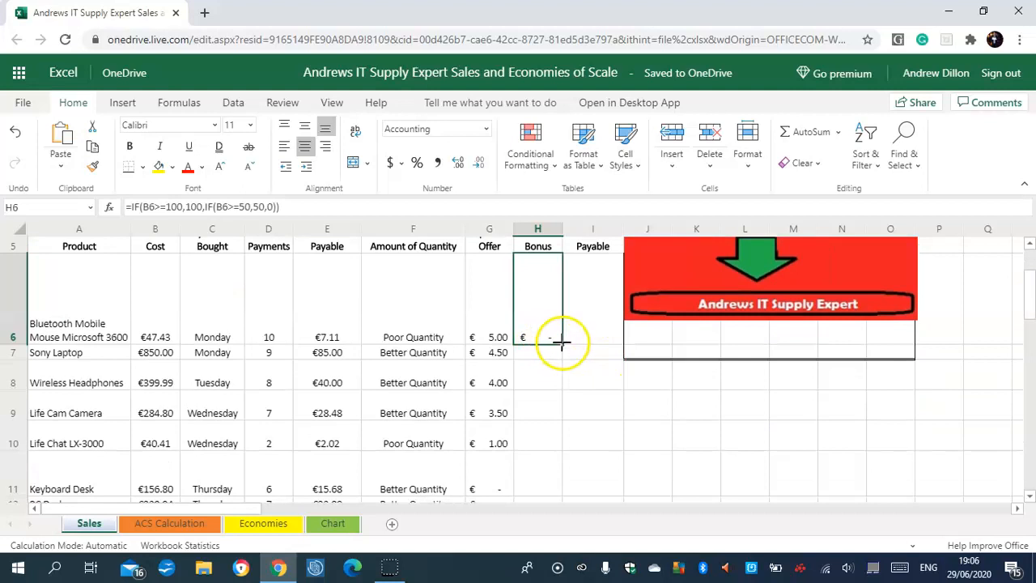
drag(561, 341, 541, 352)
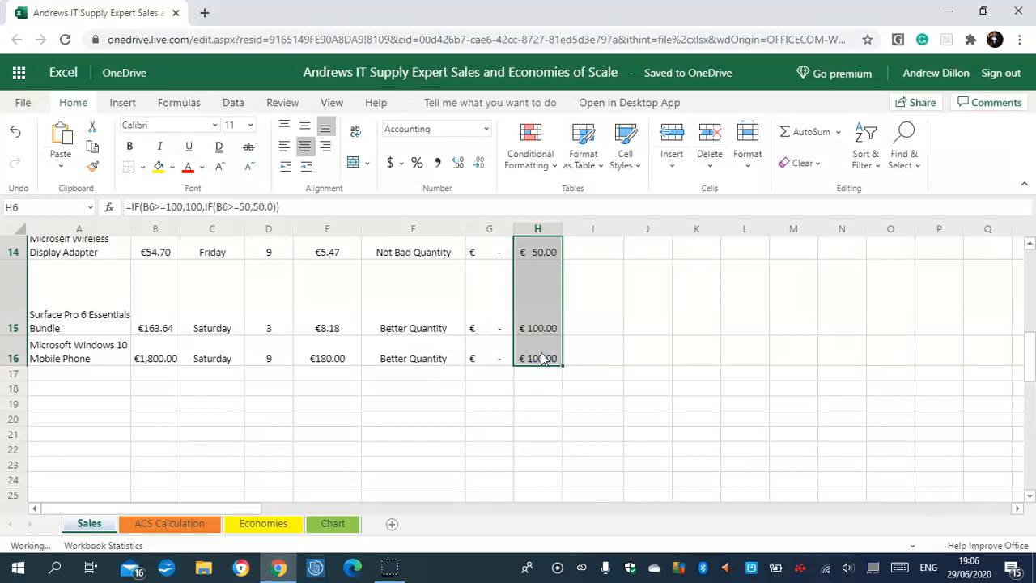
Enter the formula =B6-(E6+G6) in Amount Payable cell I6.
drag(1029, 338, 1031, 261)
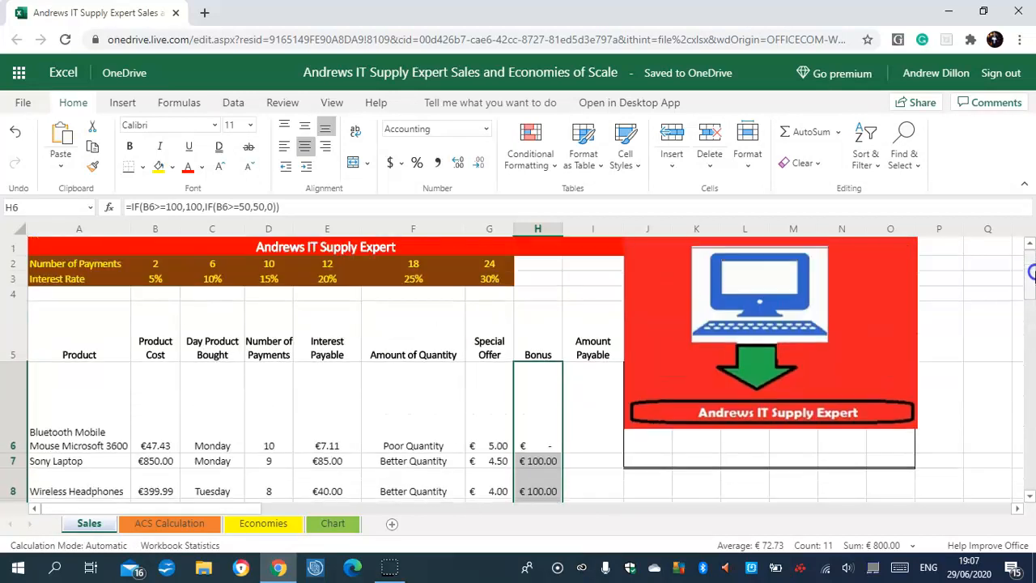
click(602, 399)
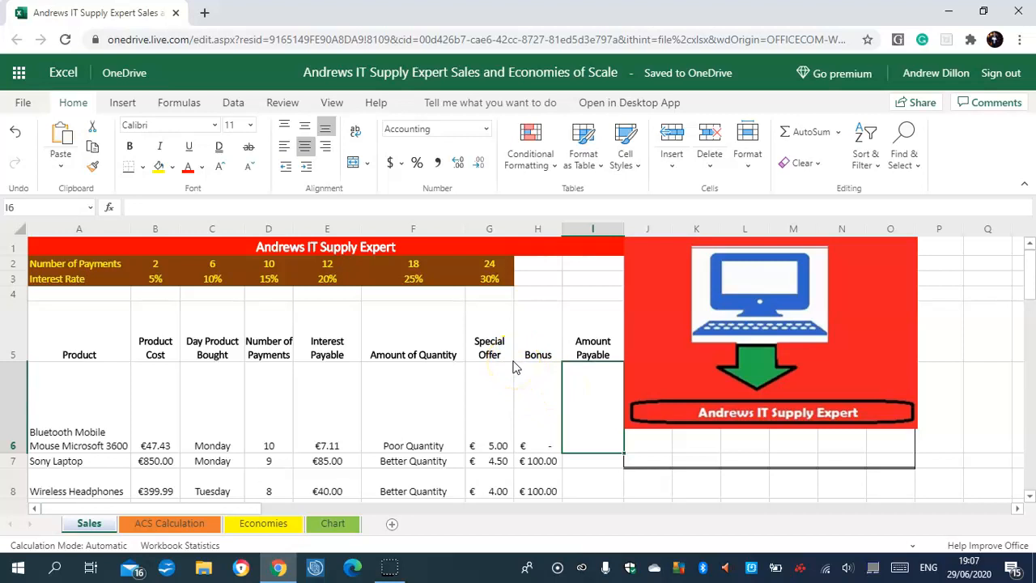
text(=B)
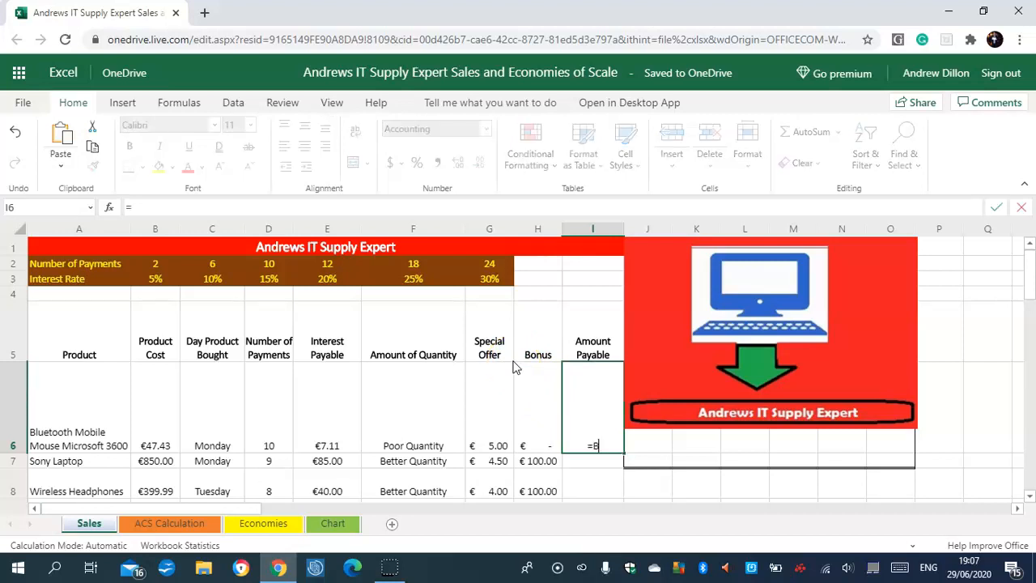
text(6)
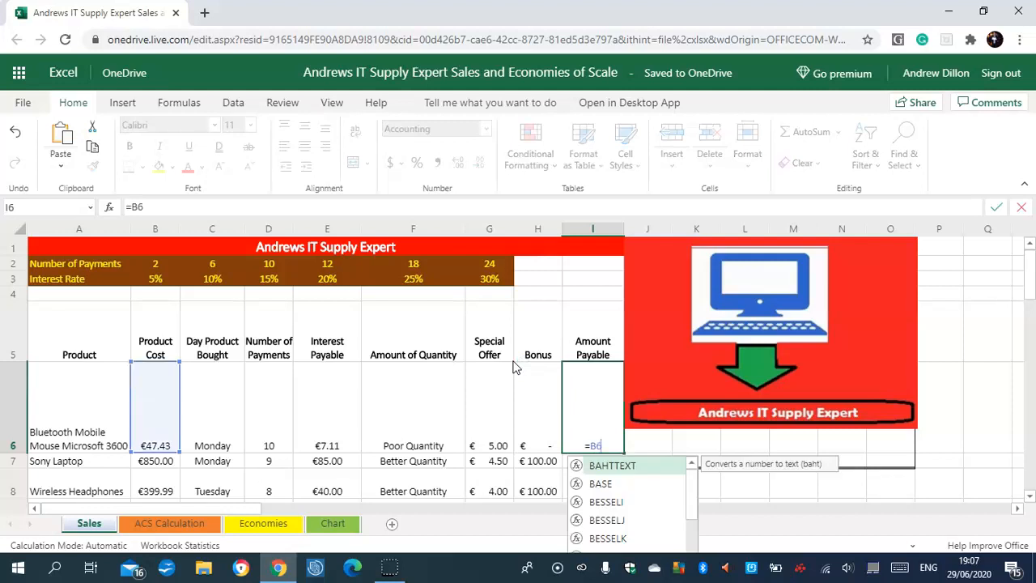
text(-()
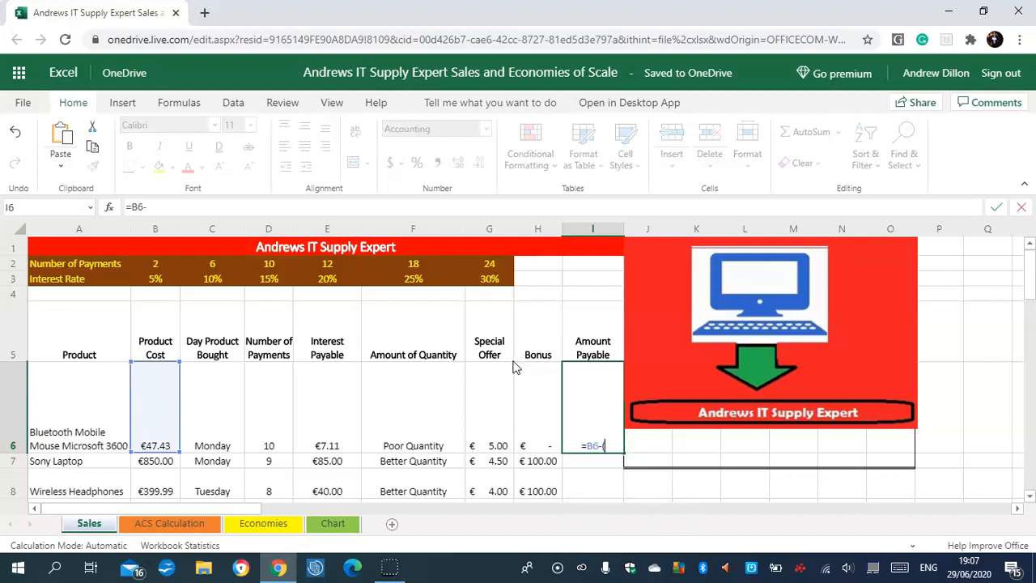
text(E6+G)
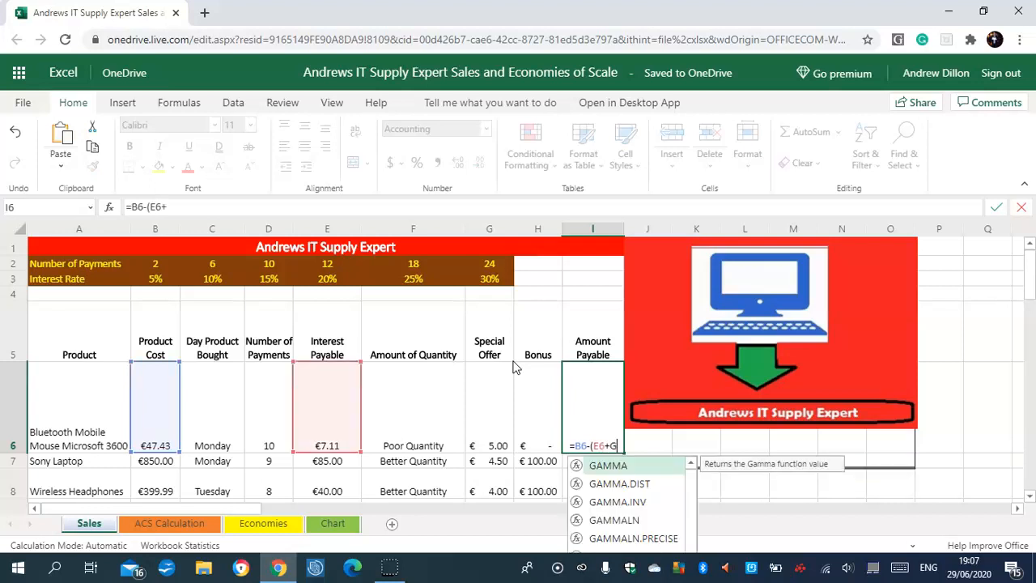
text(6))
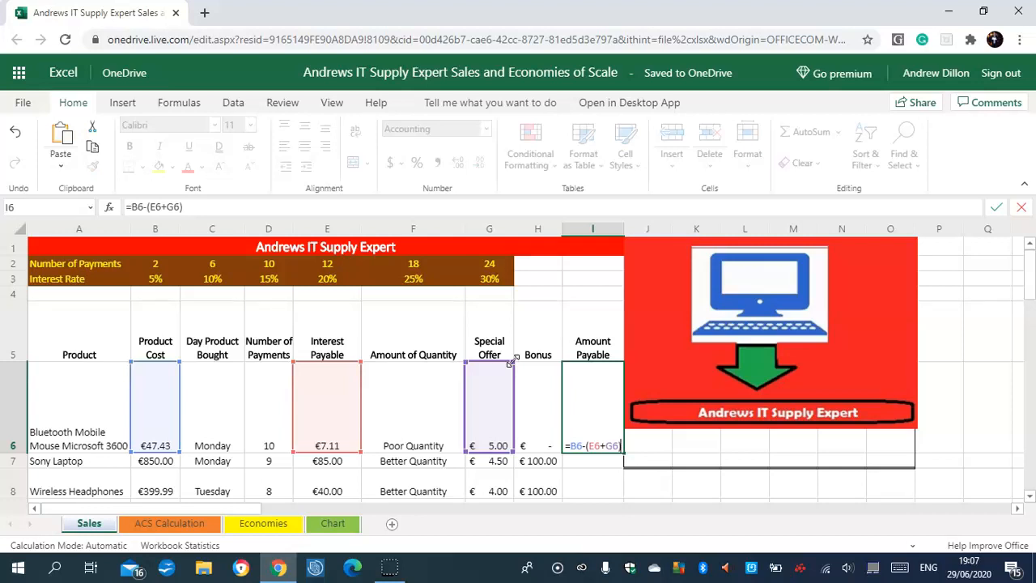
key(Return)
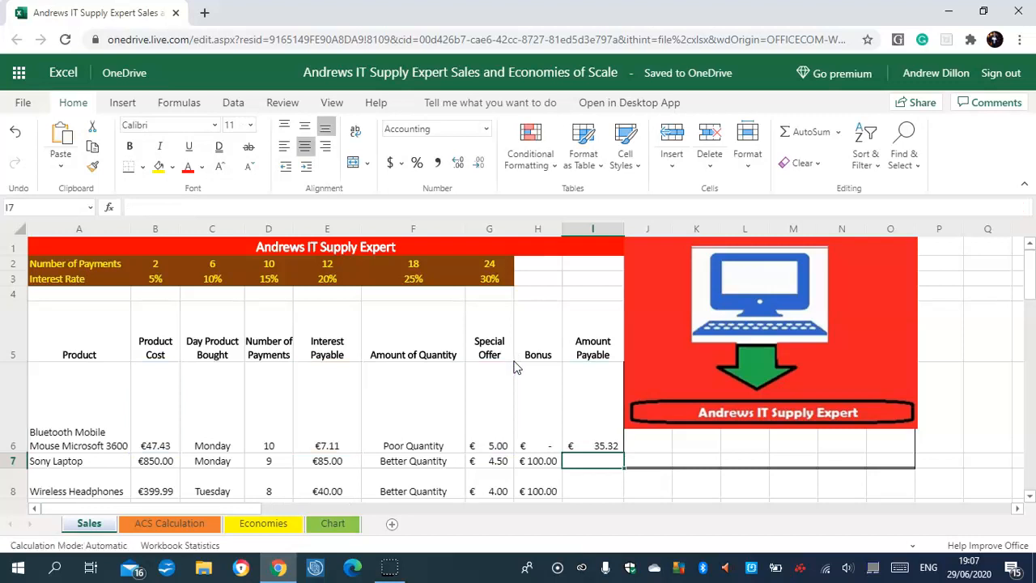
Fill the Amount Payable formula from I6 down to I16.
mouse_move(615, 452)
mouse_down()
mouse_move(604, 518)
mouse_move(626, 470)
mouse_move(626, 434)
mouse_move(621, 443)
mouse_up()
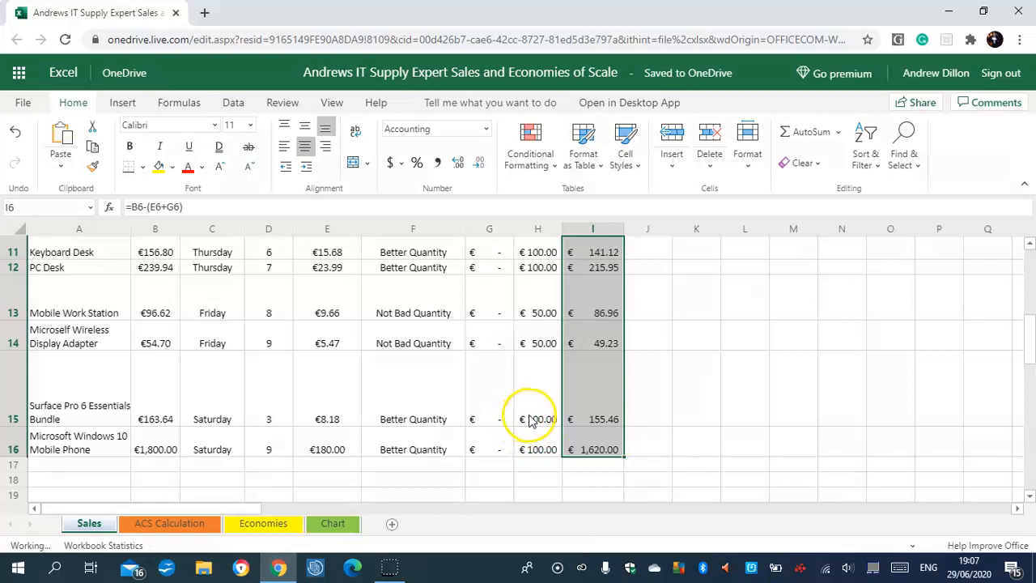
drag(1029, 348, 1033, 276)
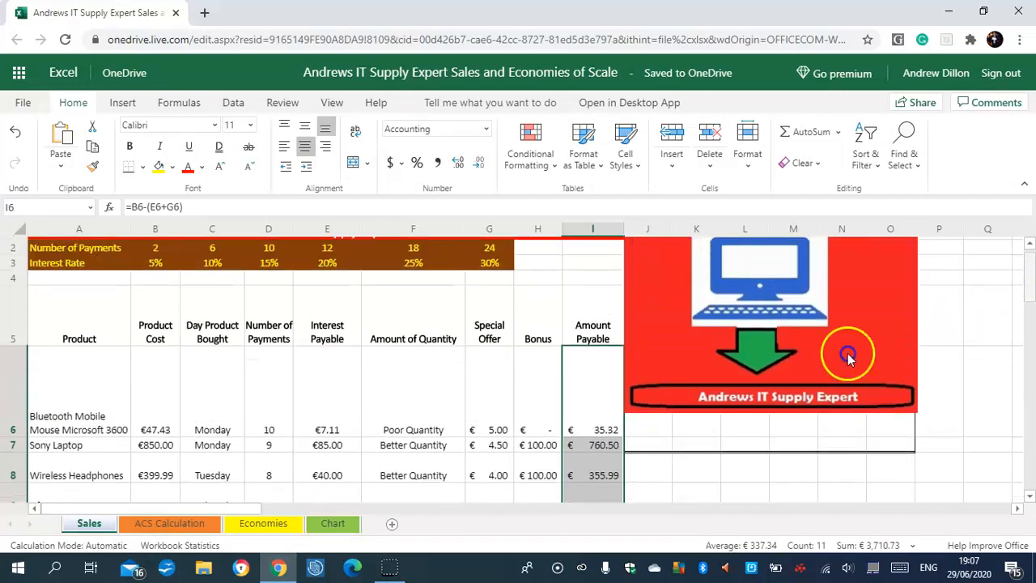
click(812, 374)
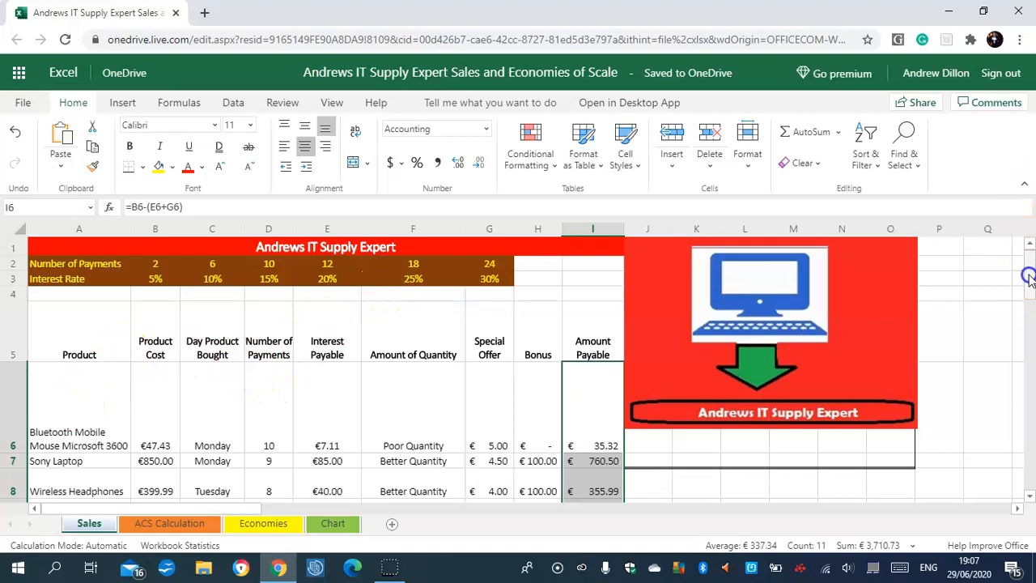
drag(1024, 275, 1024, 289)
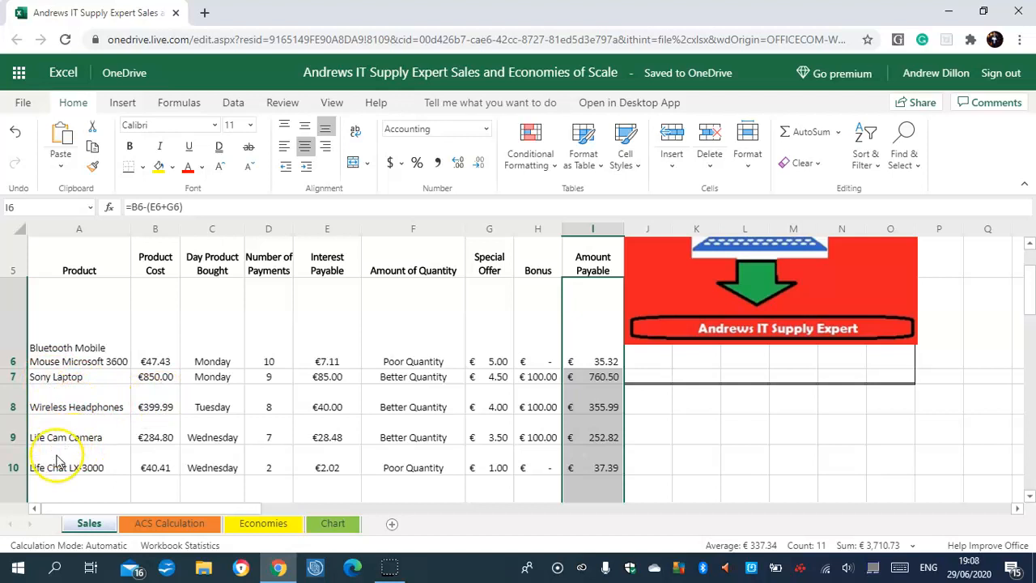
drag(1030, 301, 1030, 336)
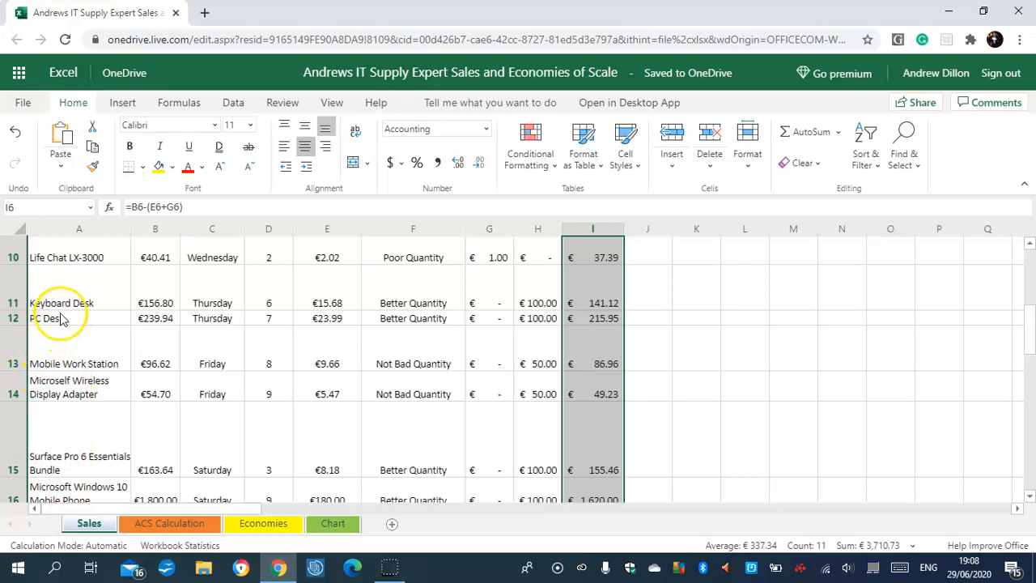
drag(1030, 332, 1030, 227)
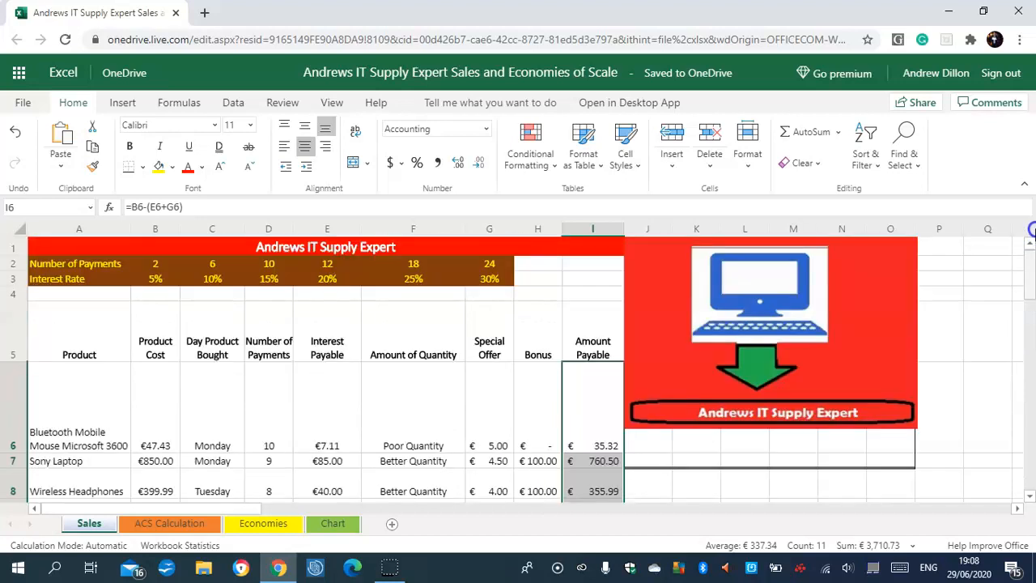
On the ACS Calculation sheet, enter =SUM(B5:B9) in the Apr-16 Cost of Service cell B10.
click(169, 524)
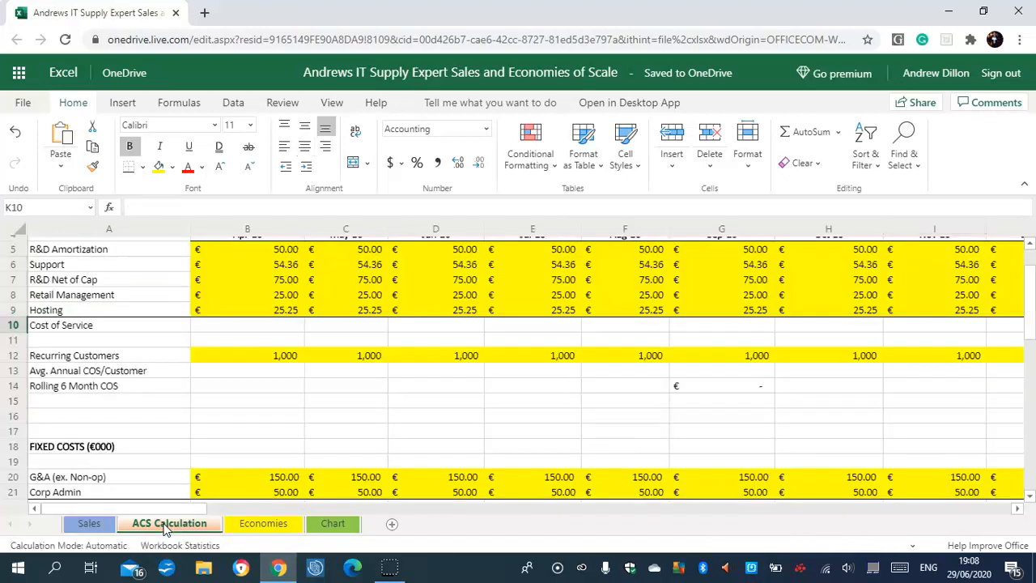
click(239, 322)
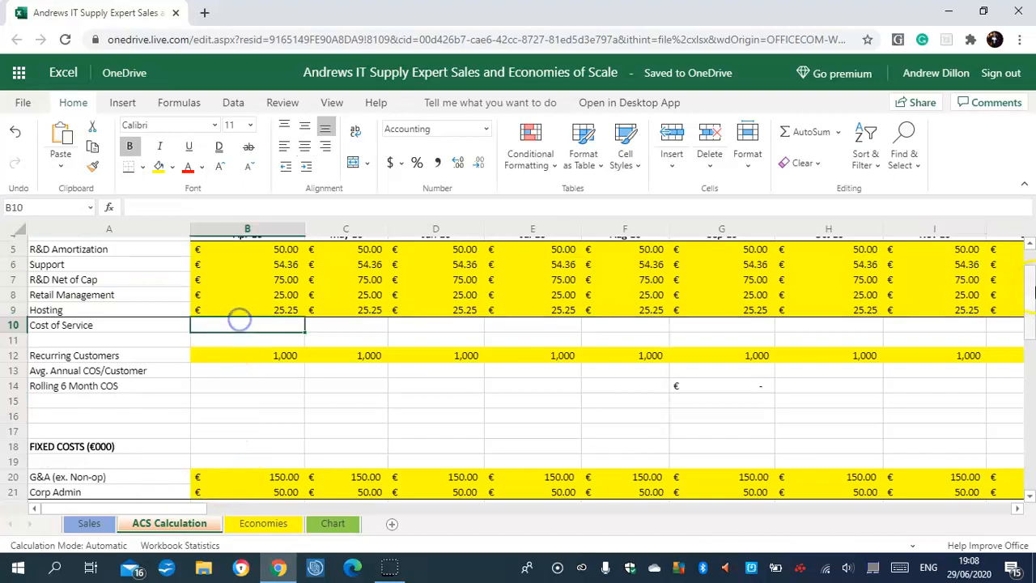
scroll(239, 322, up, 2)
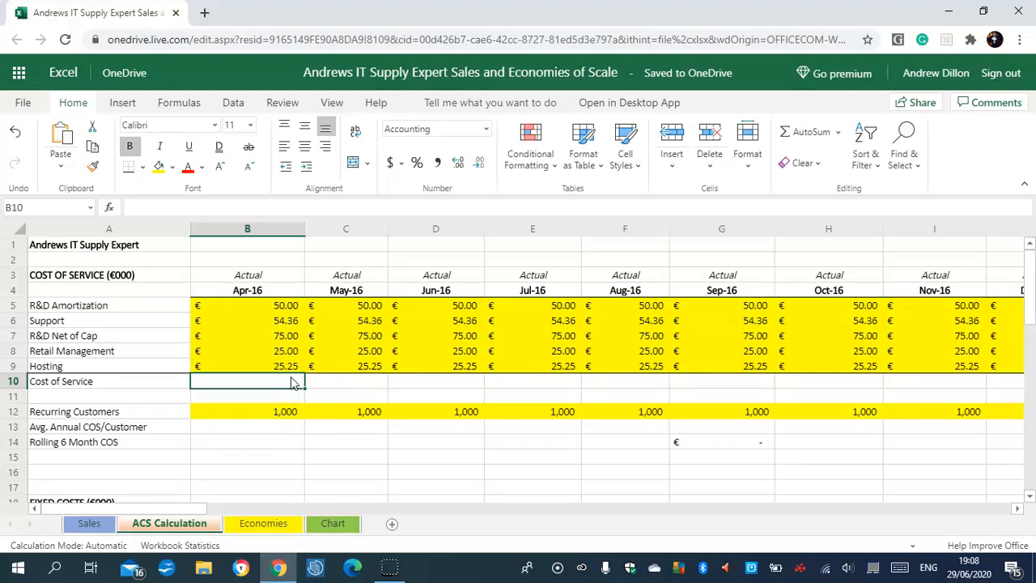
text(=SUM)
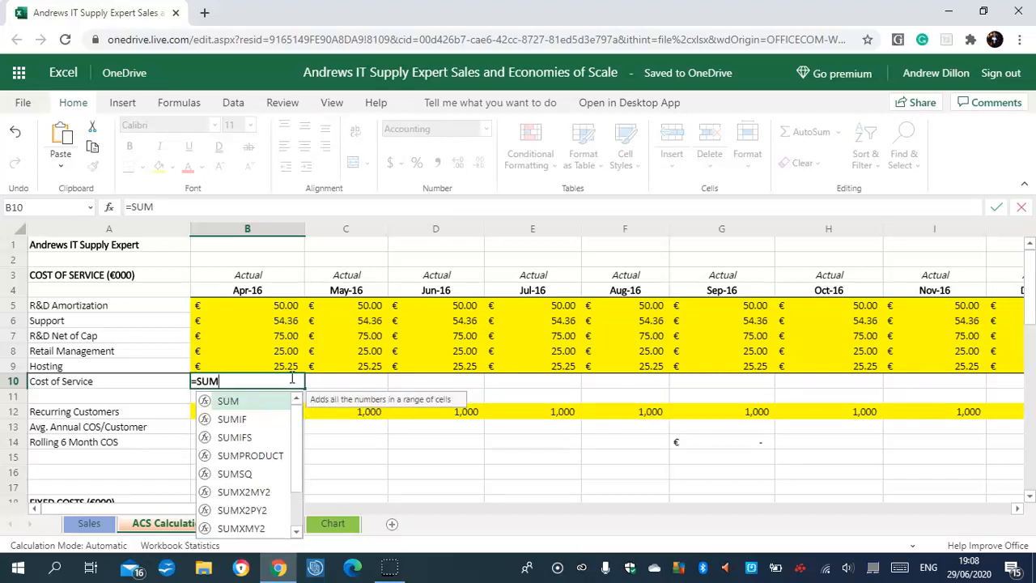
text((B5)
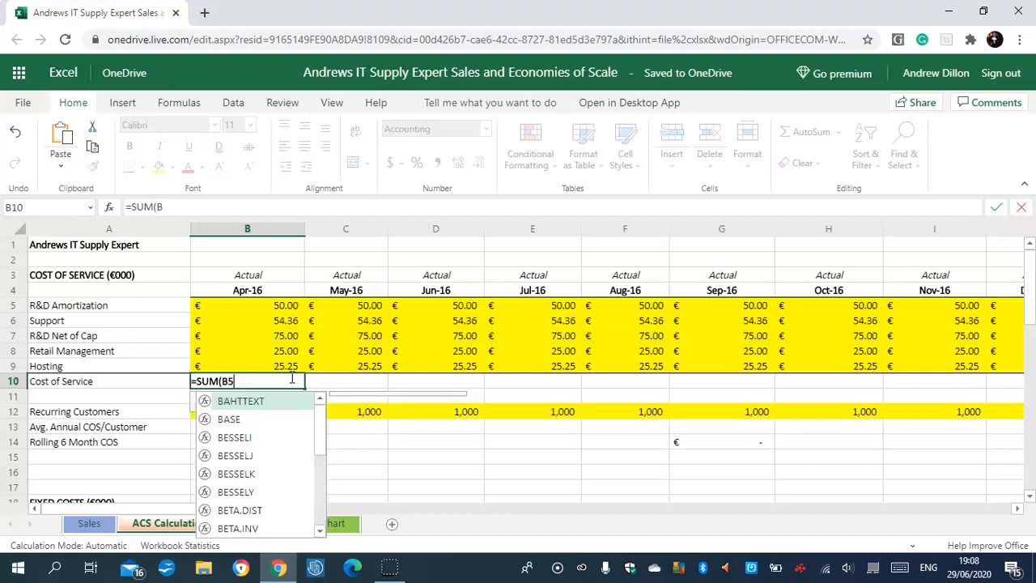
text(:B9))
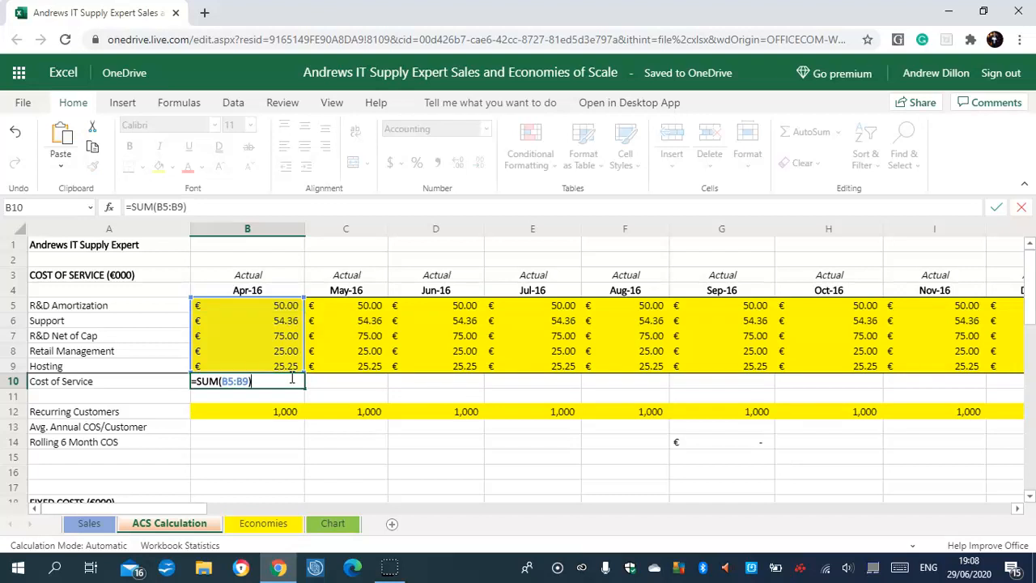
key(Return)
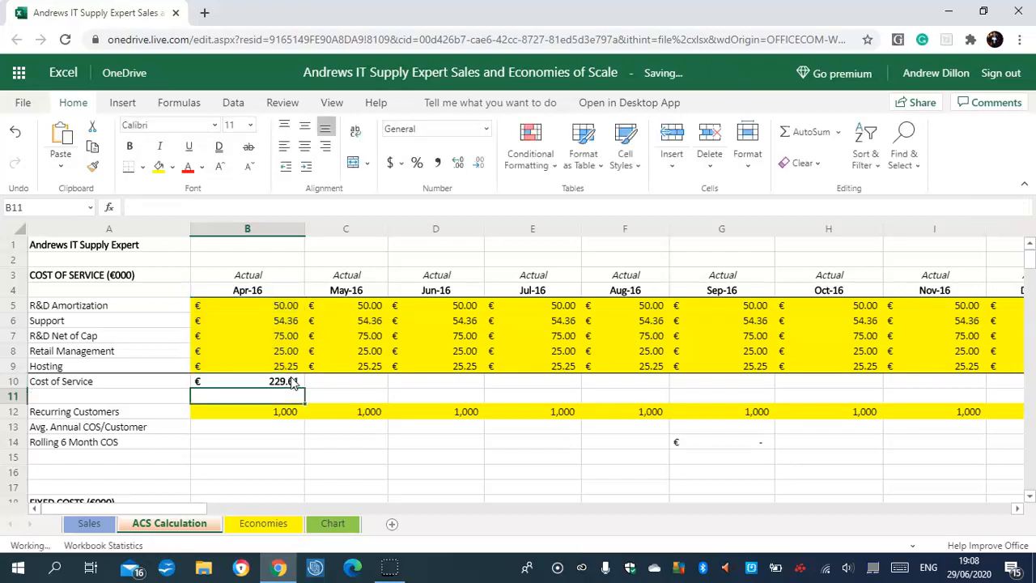
Enter the formula =B10*12/B12*1000 in the Avg. Annual COS/Customer cell B13.
click(277, 430)
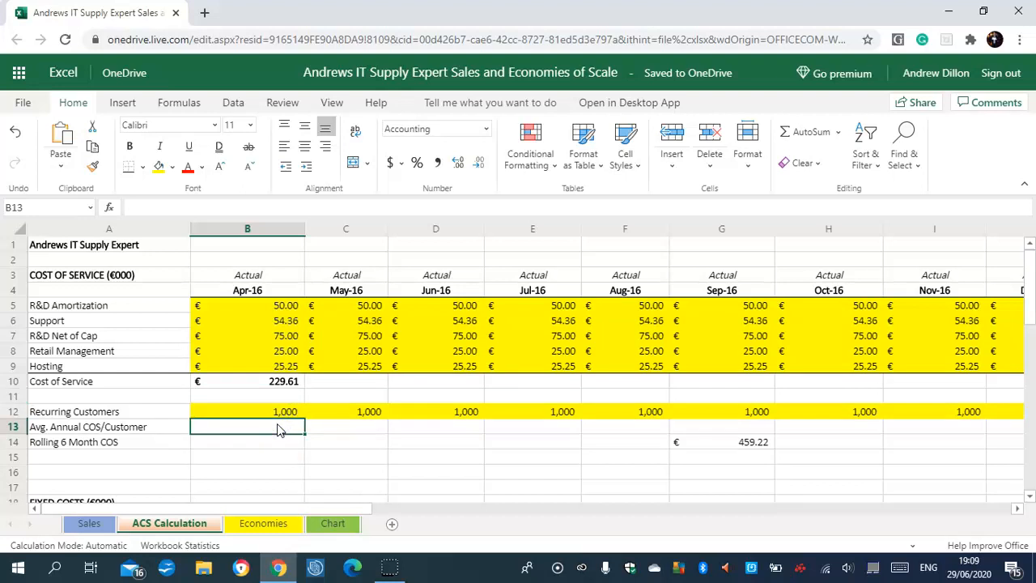
text(=B1)
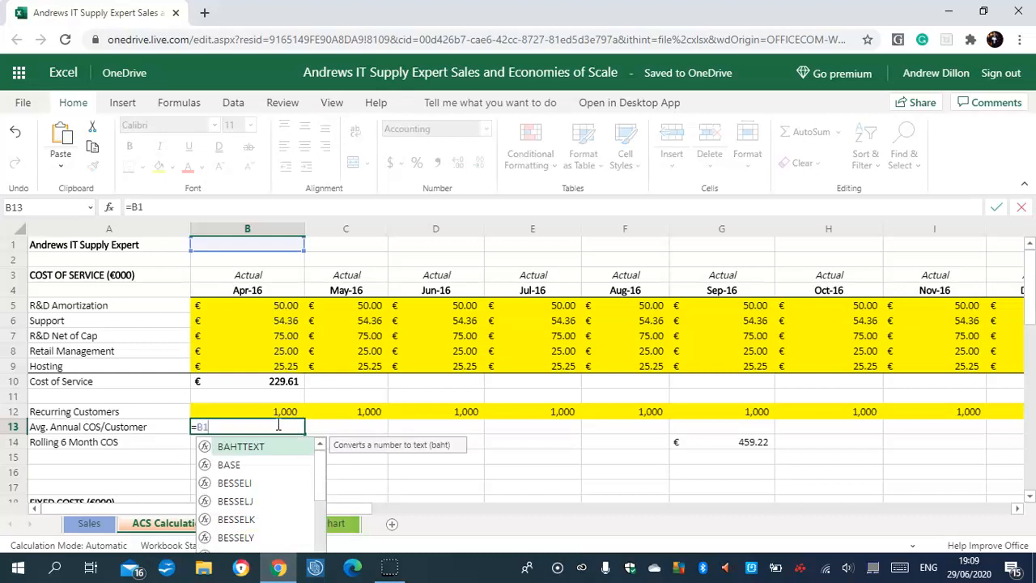
text(0)
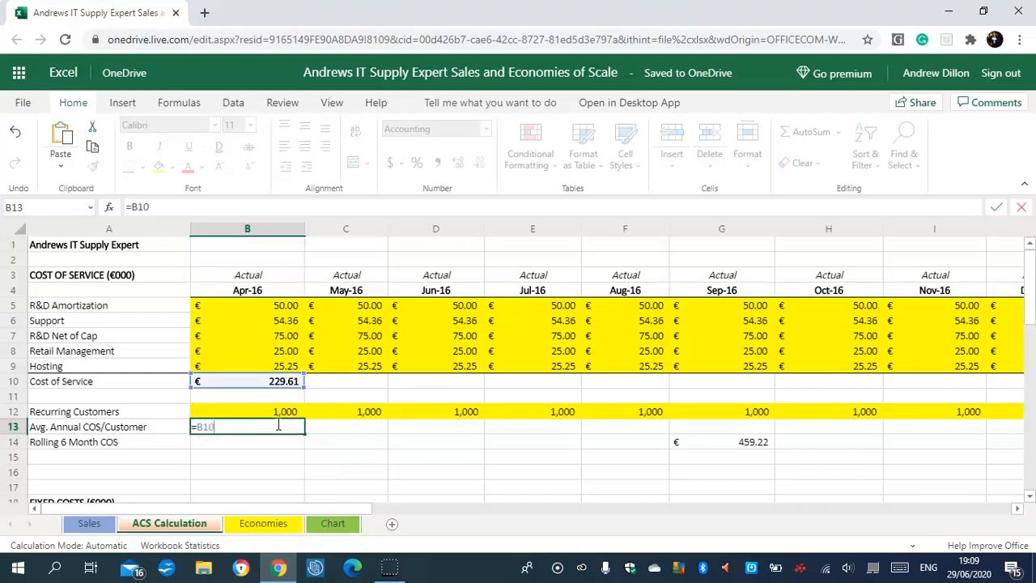
text(*12/B12)
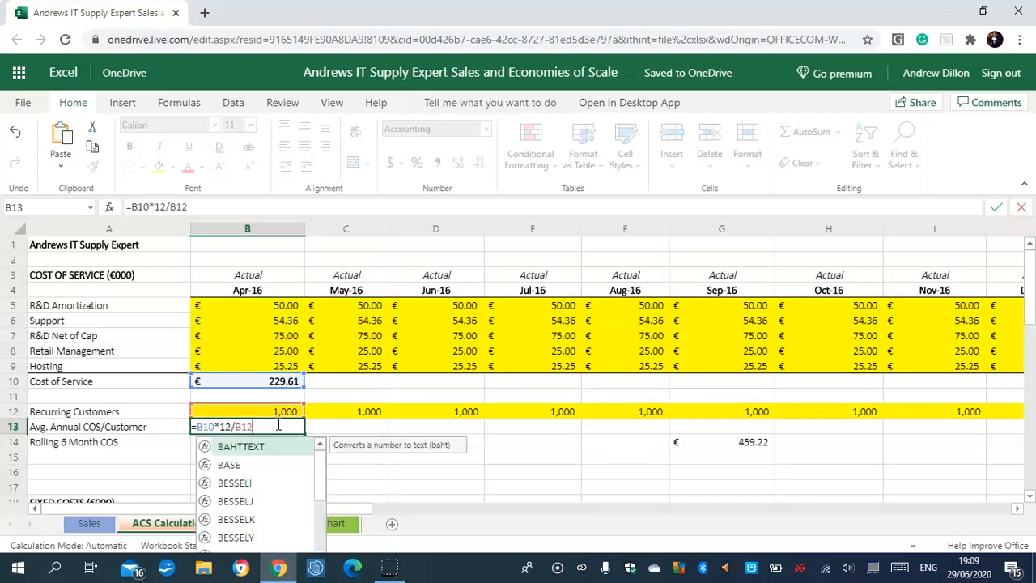
text(*1)
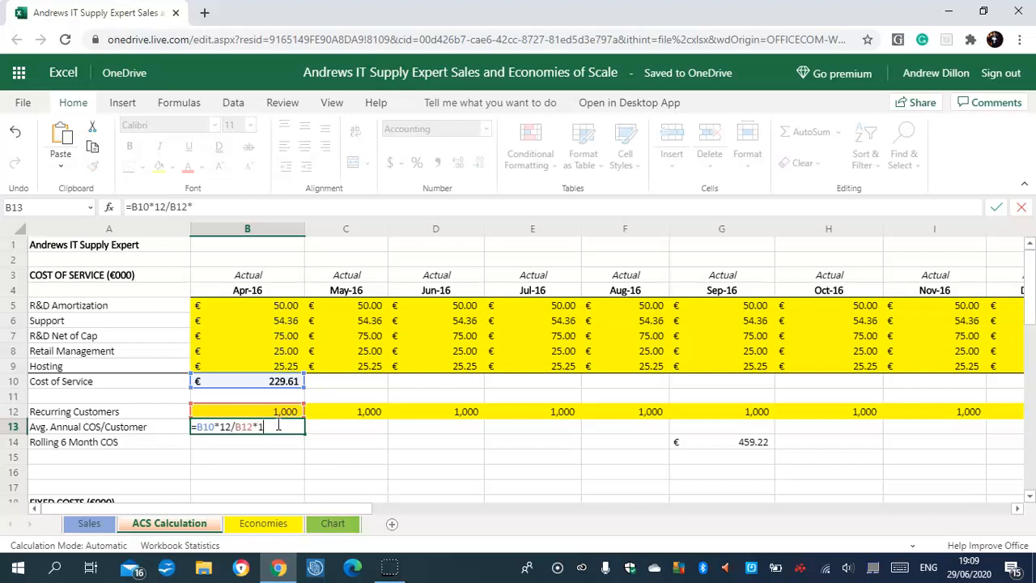
text(000)
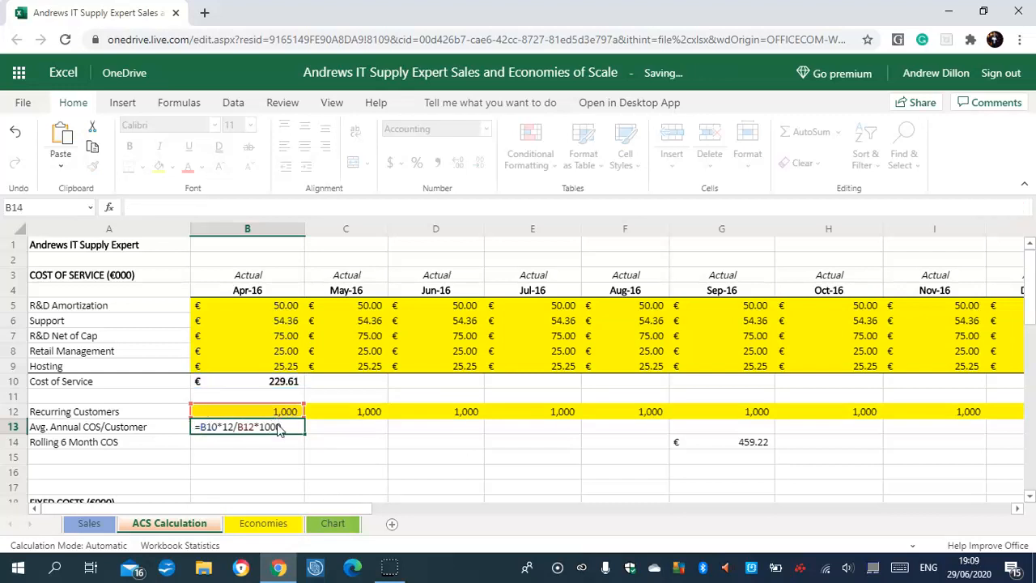
key(Return)
Fill the Avg. Annual COS/Customer formula from B13 across to P13.
click(272, 437)
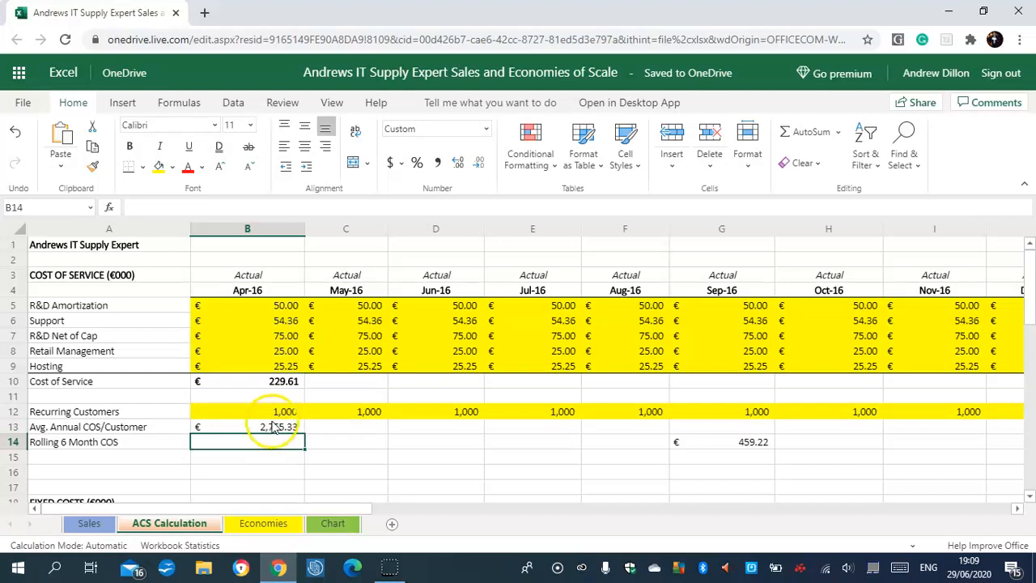
click(272, 425)
drag(303, 435, 1024, 429)
drag(723, 416, 639, 431)
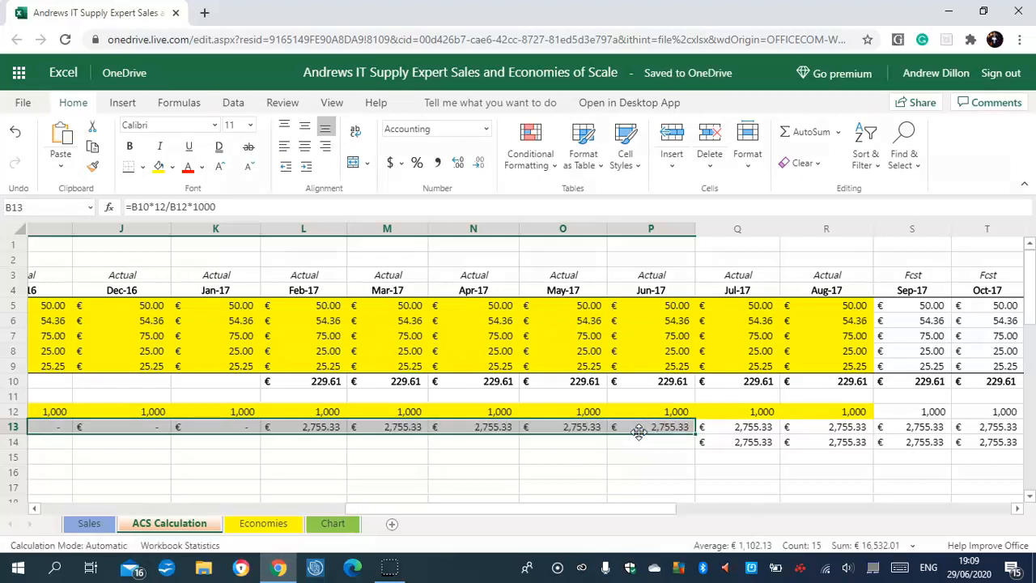
Enter =SUM(B10:G10)*1000/AVERAGE(B12:G12)*2 in the Oct-16 Rolling 6 Month COS cell H14.
drag(397, 514, 215, 498)
click(486, 442)
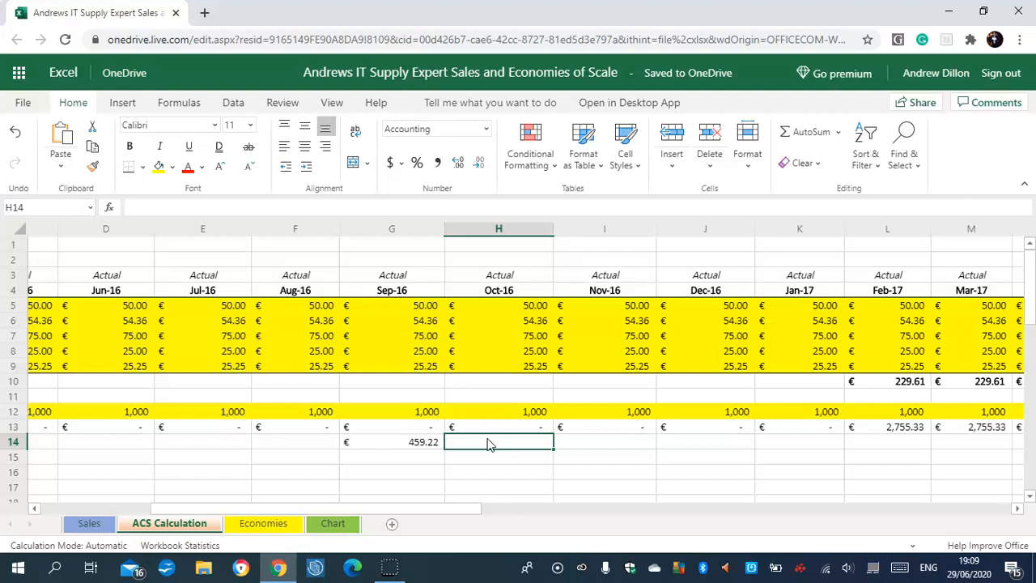
text(=S)
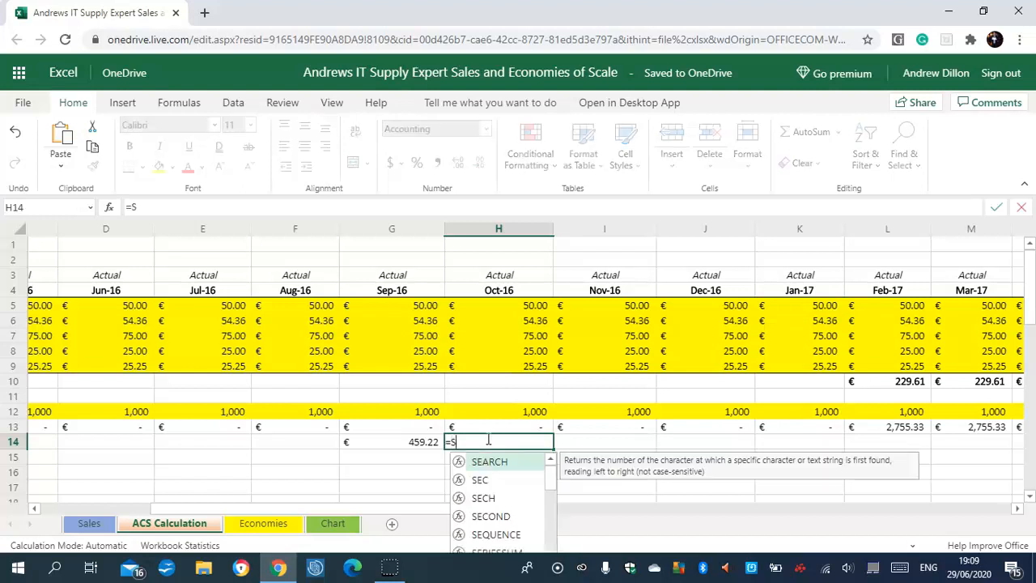
text(UM()
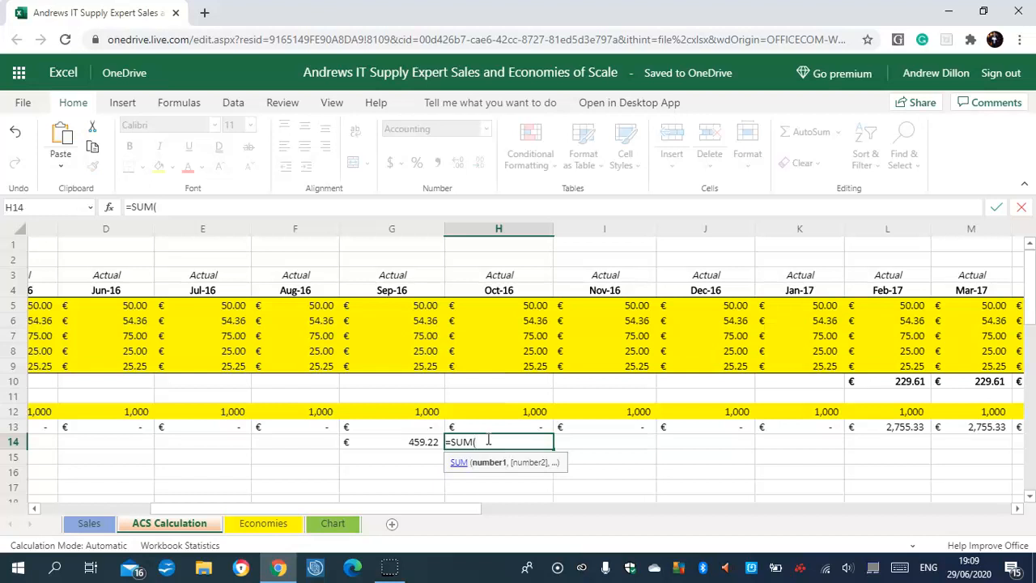
text(B10:G10))
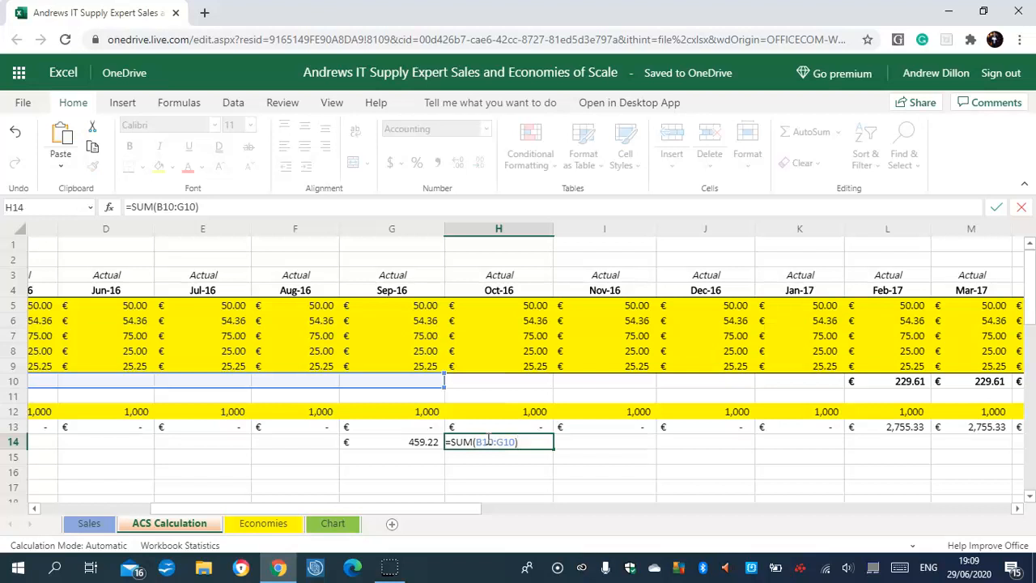
text(*1000/AVERA)
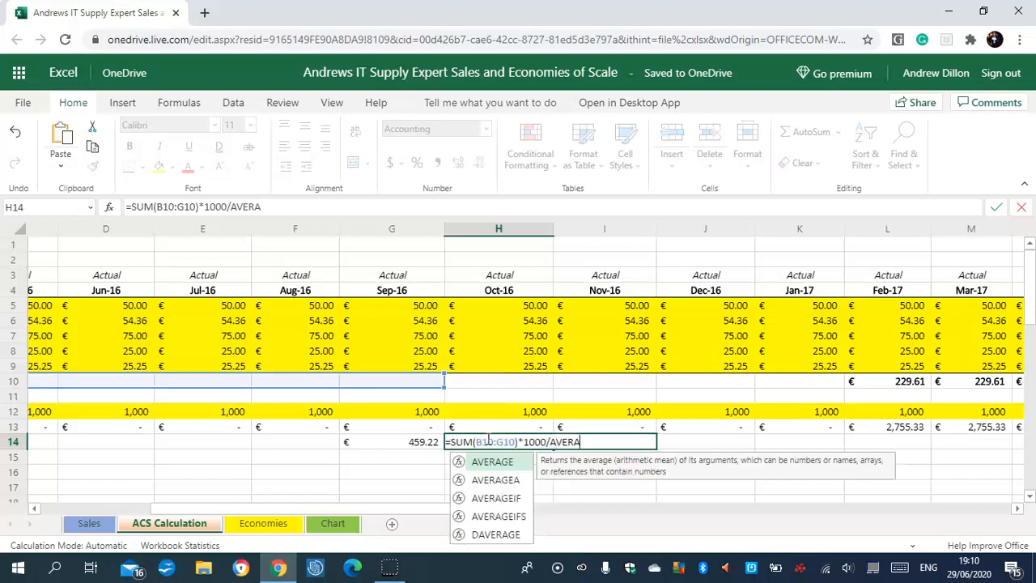
text(GE()
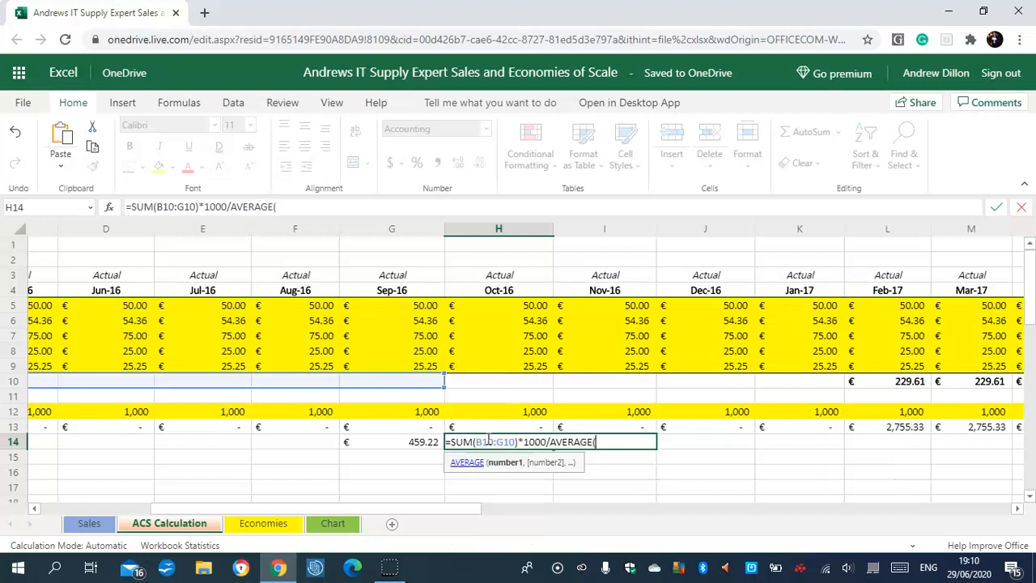
text(B12:G12)
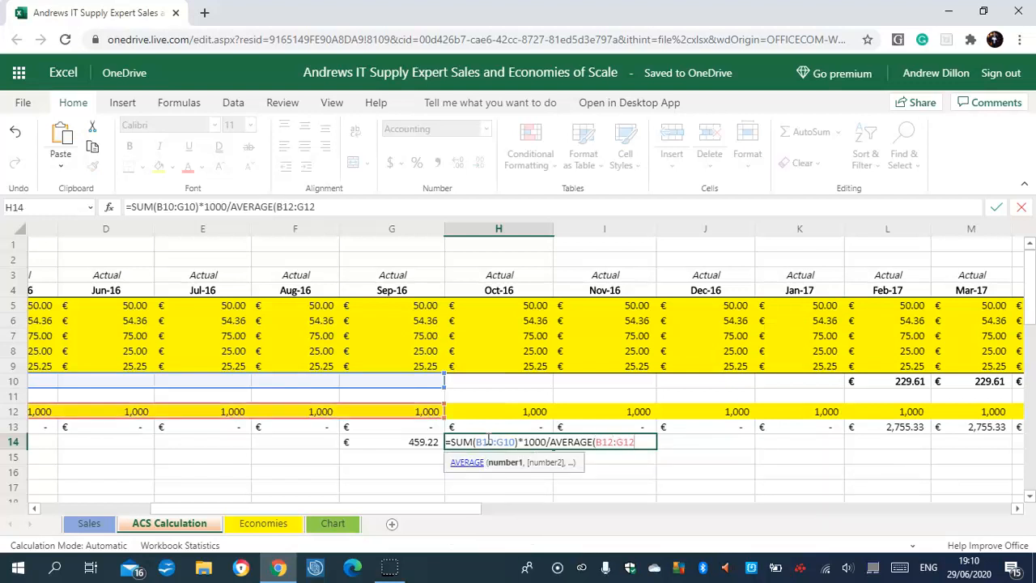
text()*)
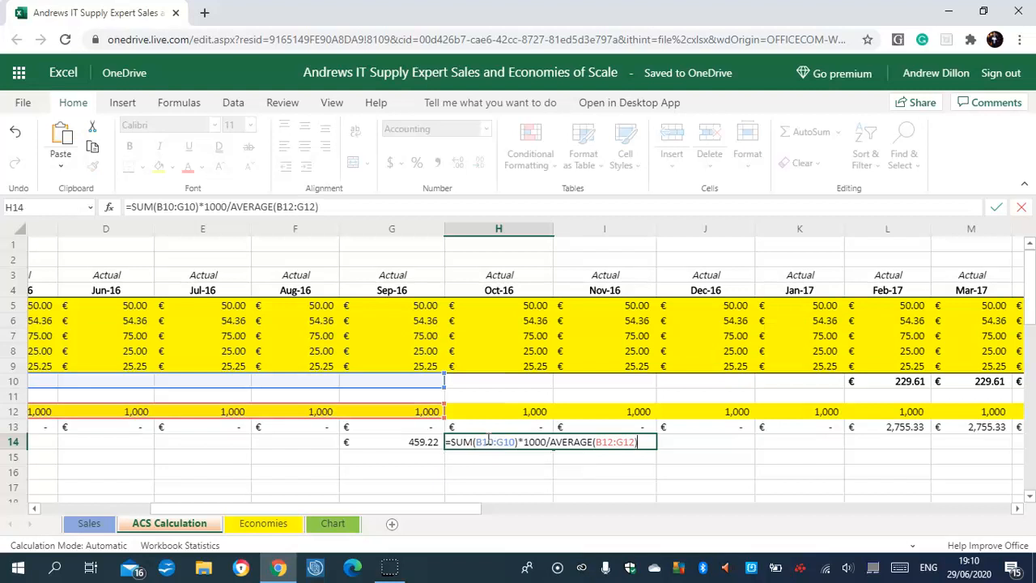
text(2)
key(Return)
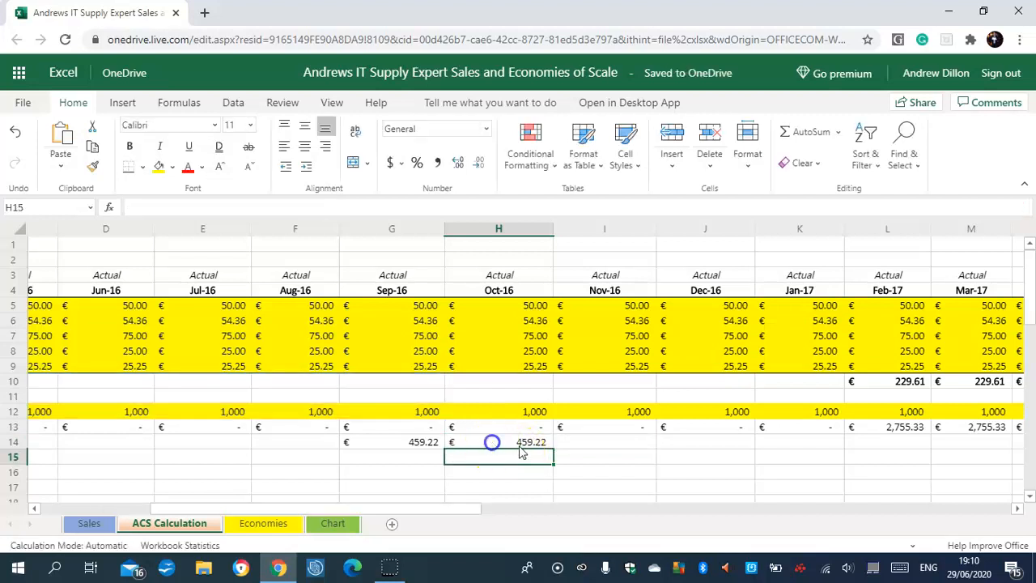
Fill the Rolling 6 Month COS formula from H14 across to P14.
click(522, 445)
drag(552, 448, 475, 444)
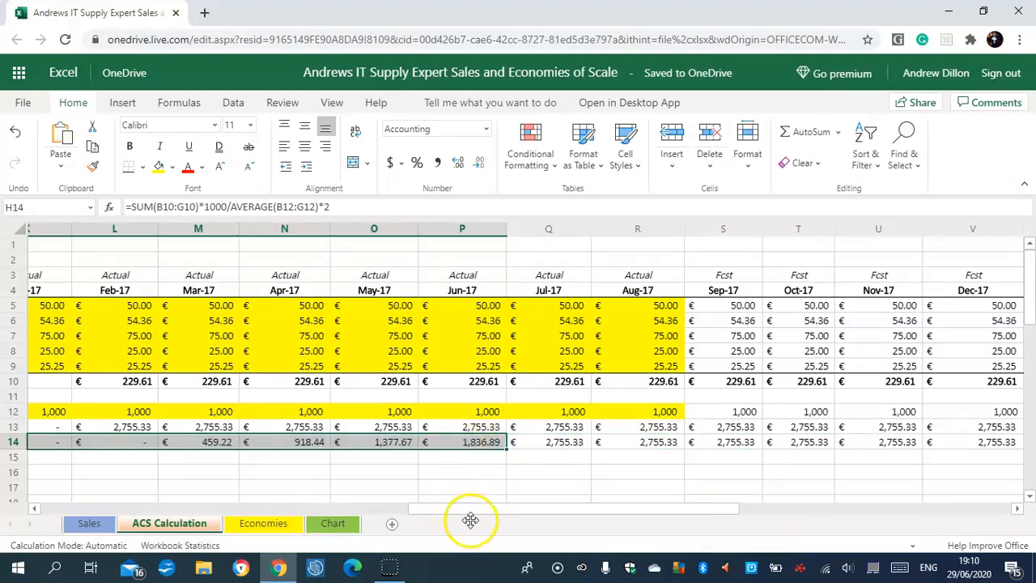
Review the cost of service rows across the forecast months, including the formula in AY10, and return to the first months.
drag(495, 515, 551, 508)
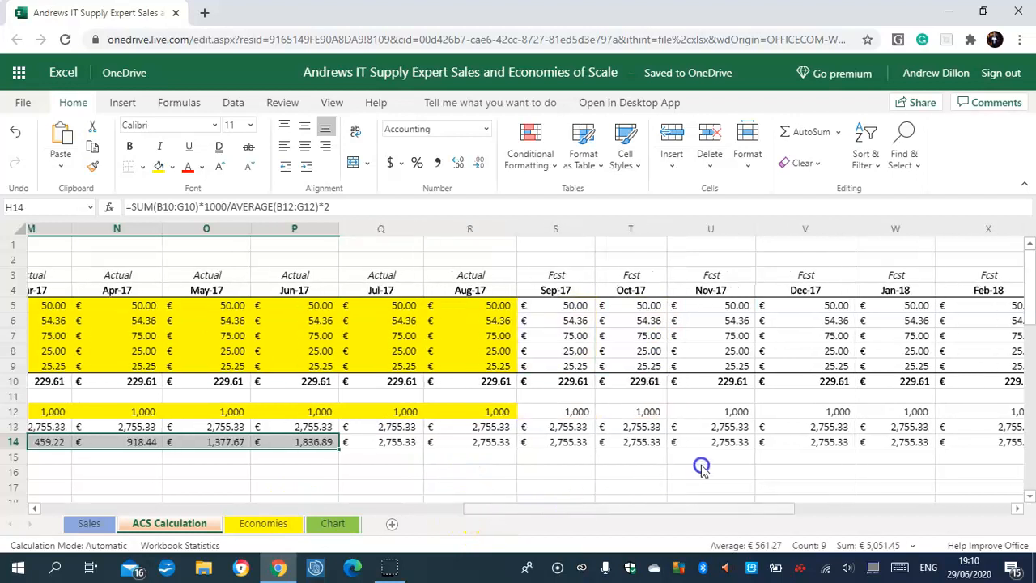
scroll(869, 466, right, 6)
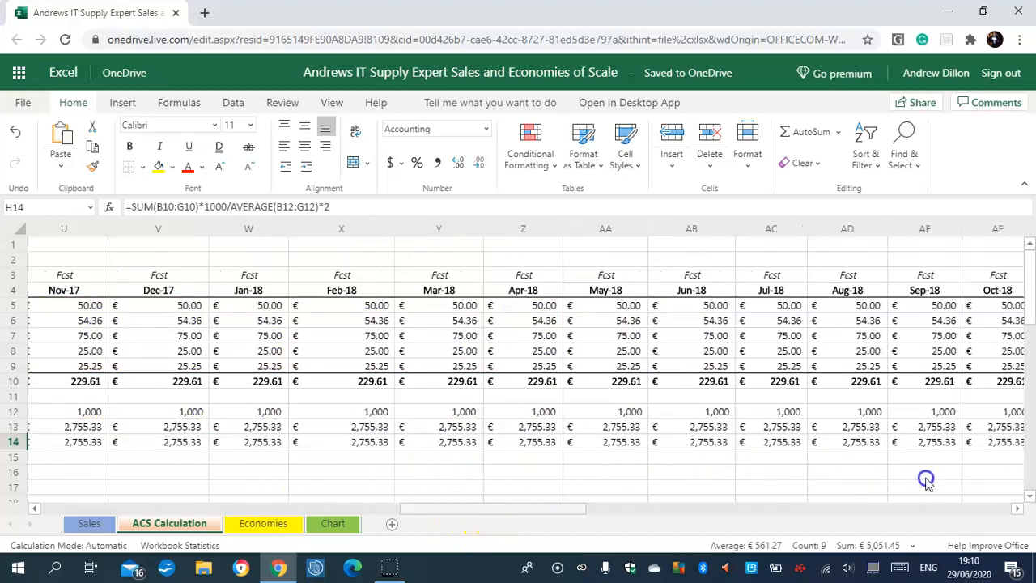
scroll(1012, 484, right, 4)
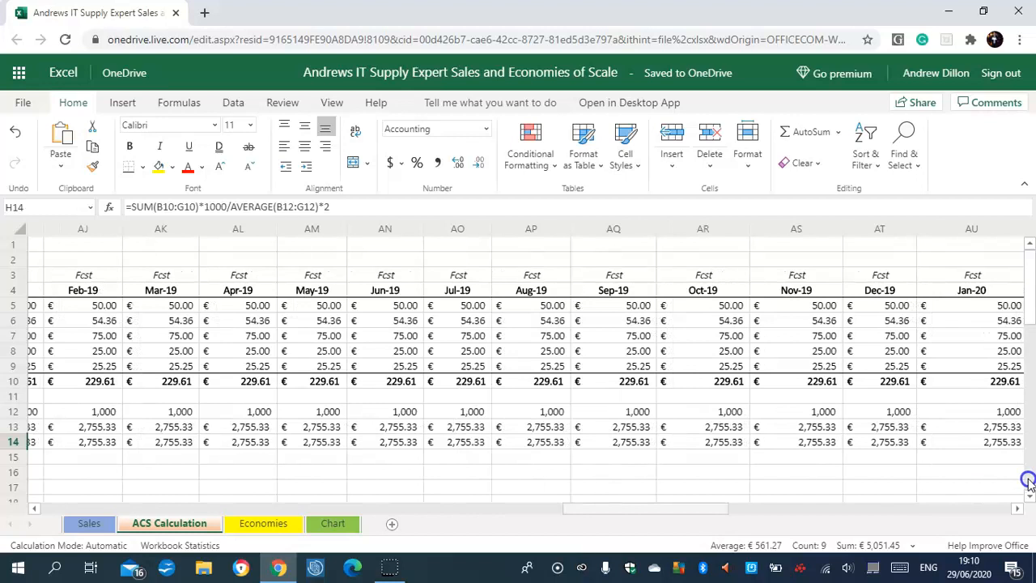
drag(1027, 481, 1025, 479)
drag(700, 509, 533, 421)
click(531, 383)
drag(623, 510, 122, 458)
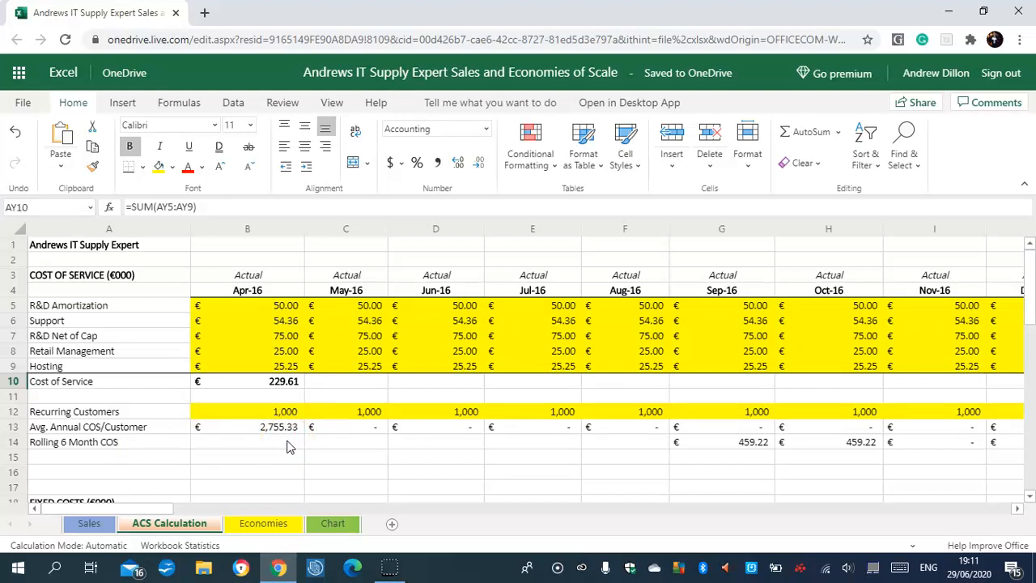
click(382, 442)
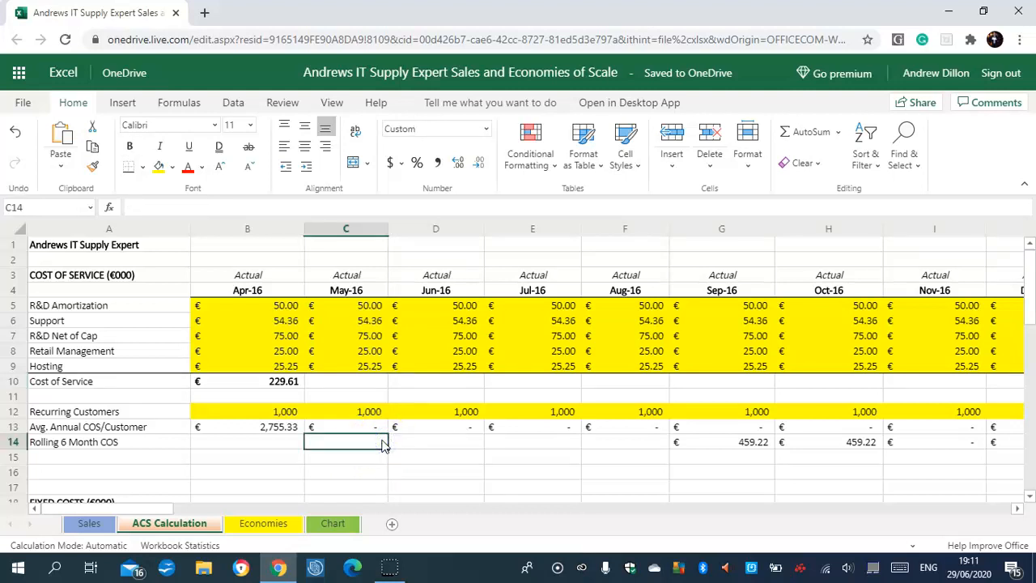